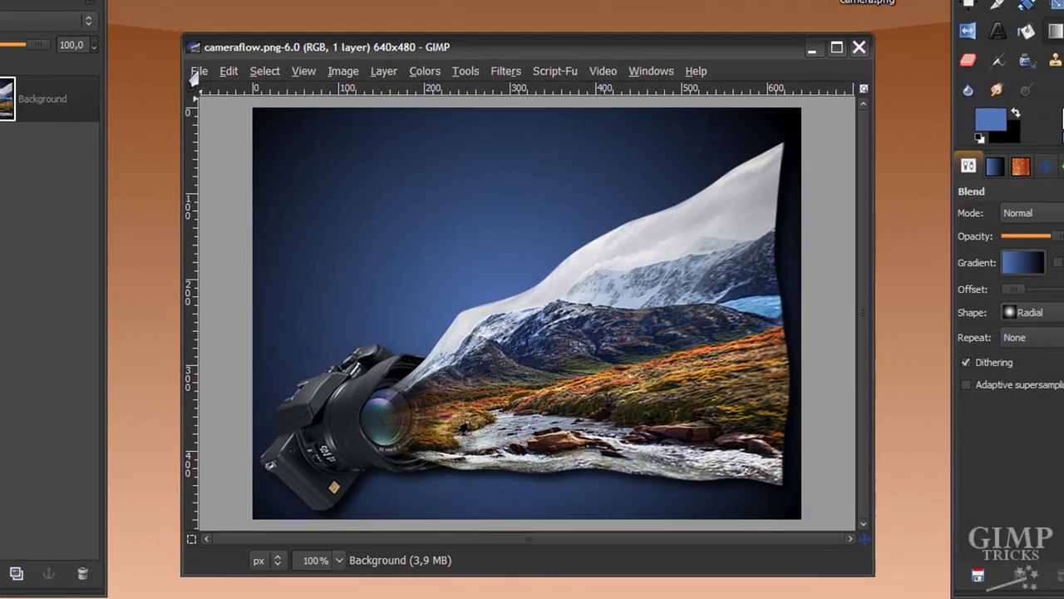
- Create a new blank image 640 pixels wide and 480 pixels high, and reposition its window
{"action": "left_click", "coordinate": [203, 76]}
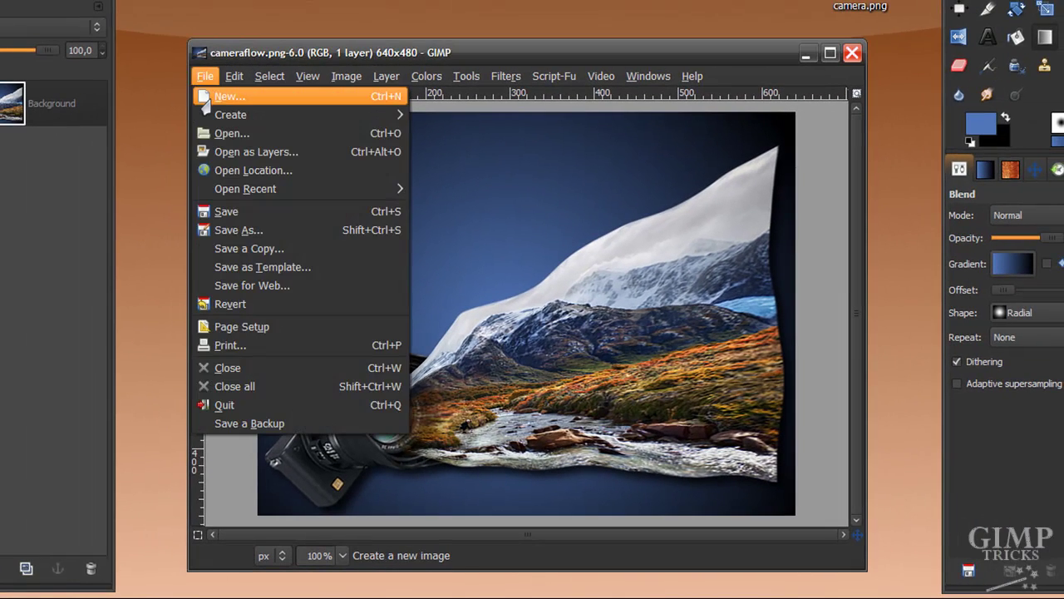
{"action": "left_click", "coordinate": [206, 96]}
{"action": "left_click", "coordinate": [399, 207]}
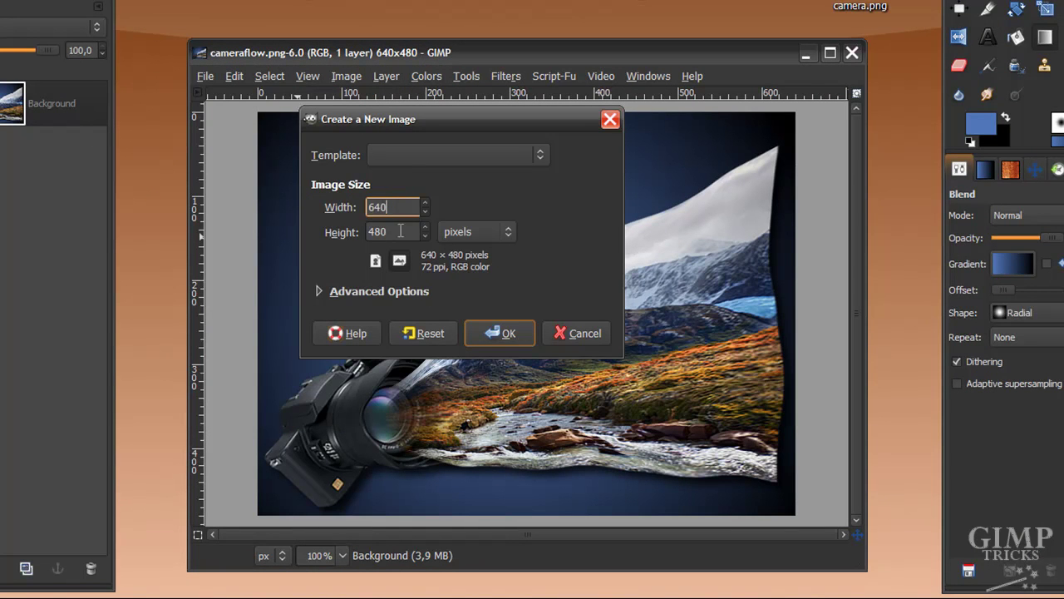
{"action": "left_click", "coordinate": [495, 334]}
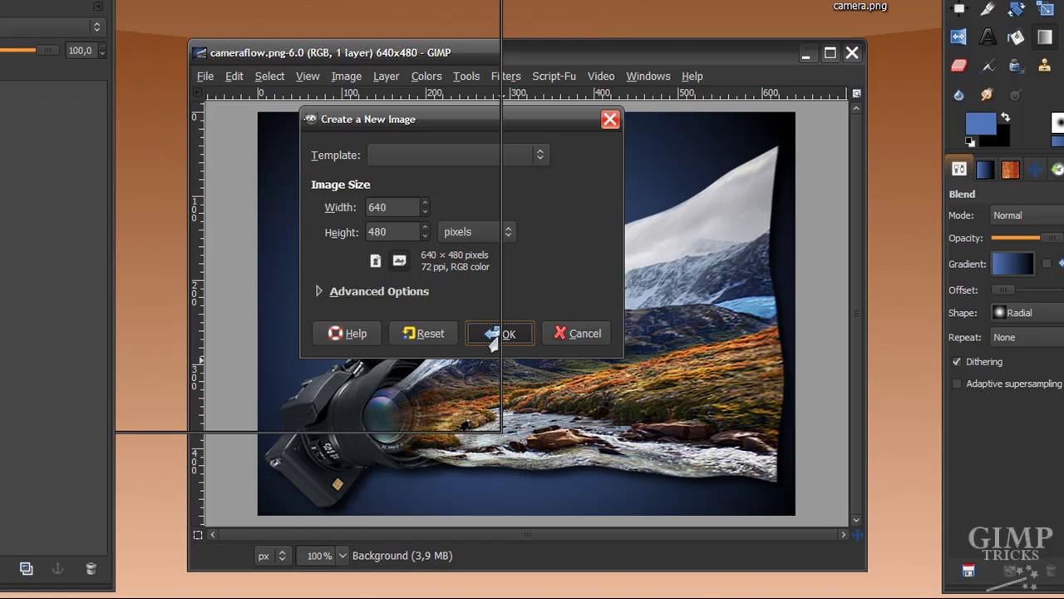
{"action": "left_click_drag", "start_coordinate": [496, 0], "coordinate": [596, 56]}
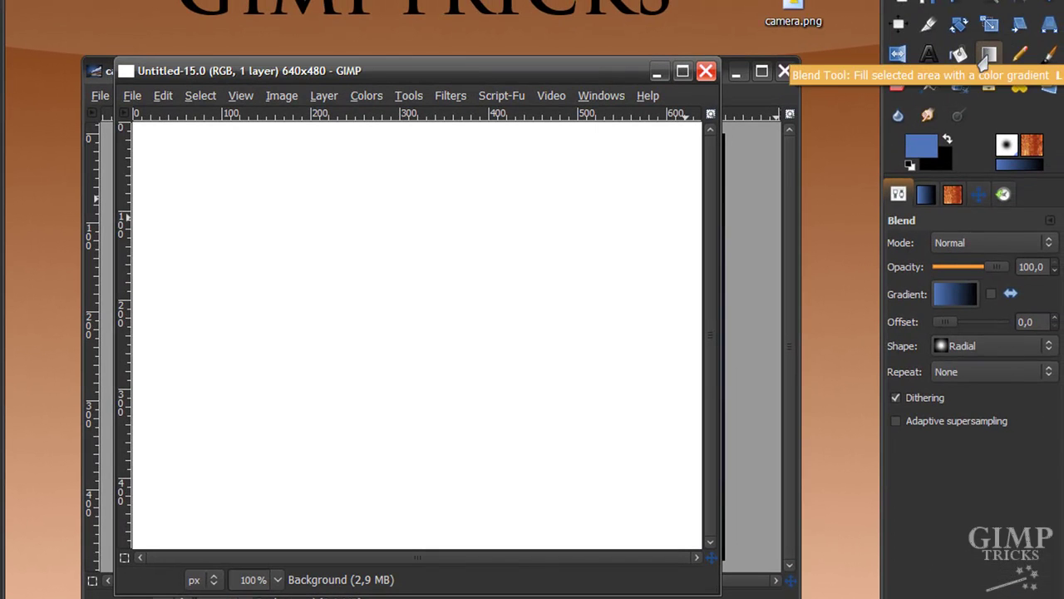
- Fill the background from the centre outward with a radial FG to BG (RGB) gradient, using foreground colour 5176ba and black
{"action": "left_click", "coordinate": [914, 151]}
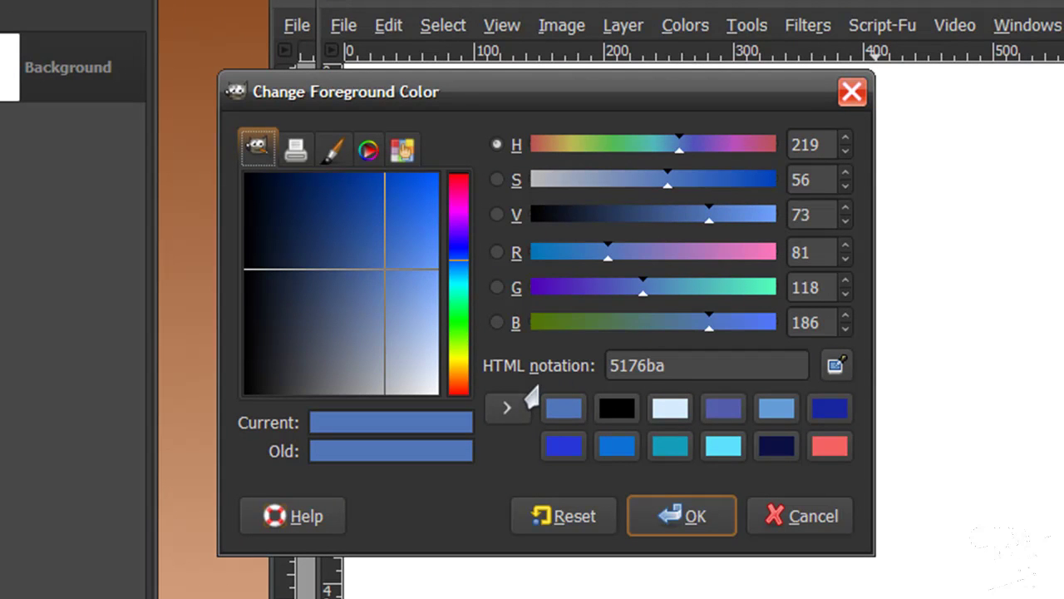
{"action": "left_click", "coordinate": [669, 516]}
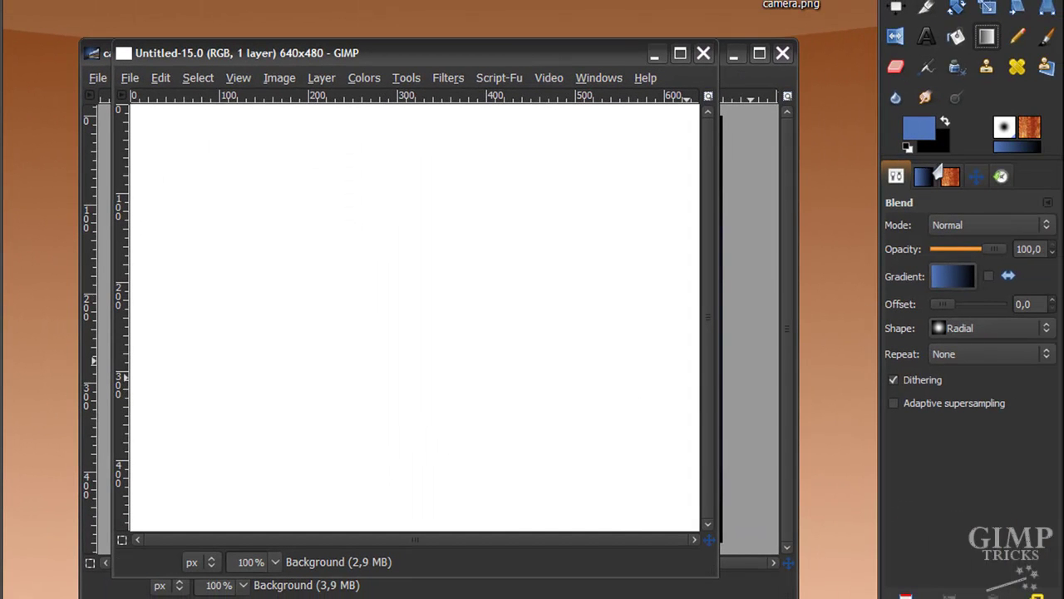
{"action": "left_click", "coordinate": [941, 281]}
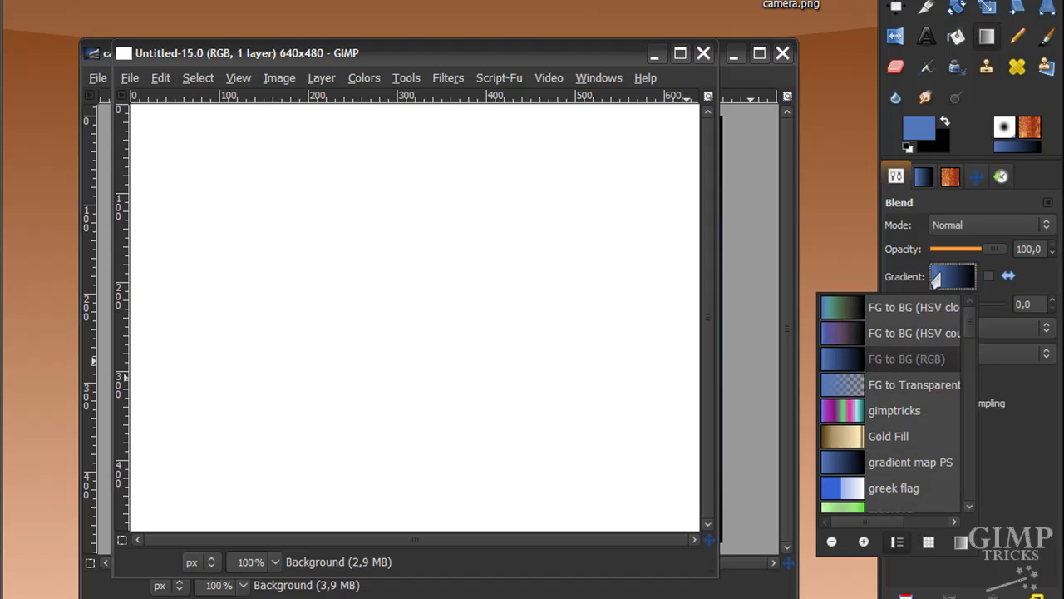
{"action": "left_click", "coordinate": [941, 277]}
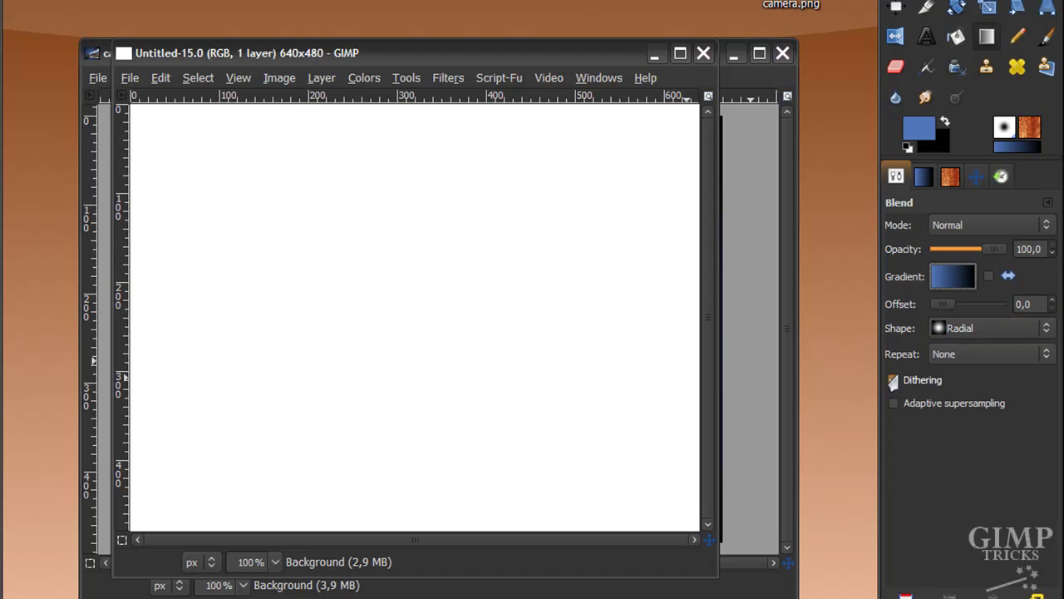
{"action": "left_click_drag", "start_coordinate": [416, 311], "coordinate": [773, 597]}
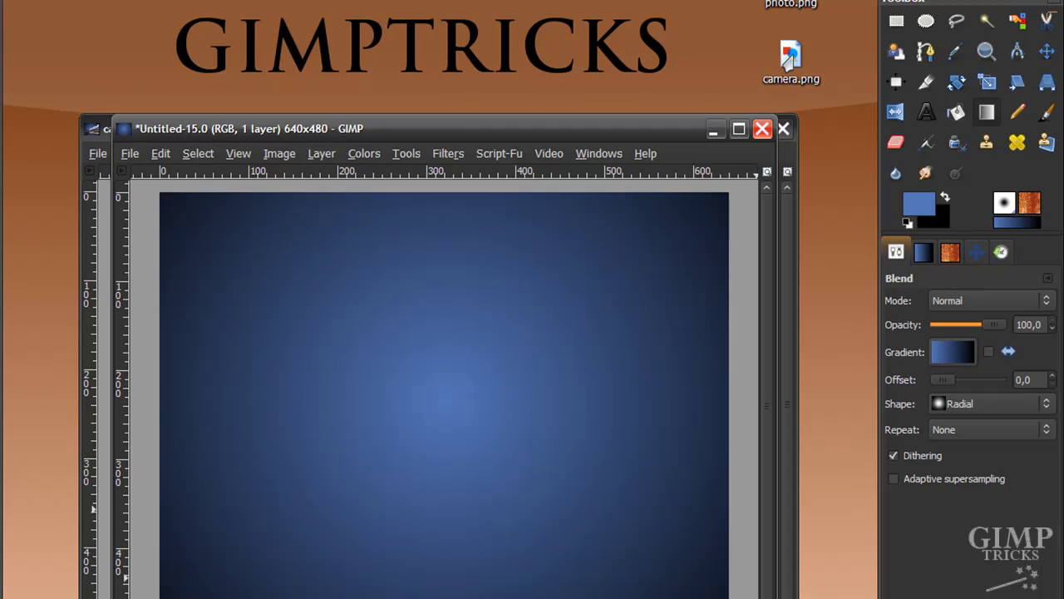
- Add camera.png from the desktop to the new image as a layer above the gradient background
{"action": "left_click_drag", "start_coordinate": [789, 66], "coordinate": [439, 389]}
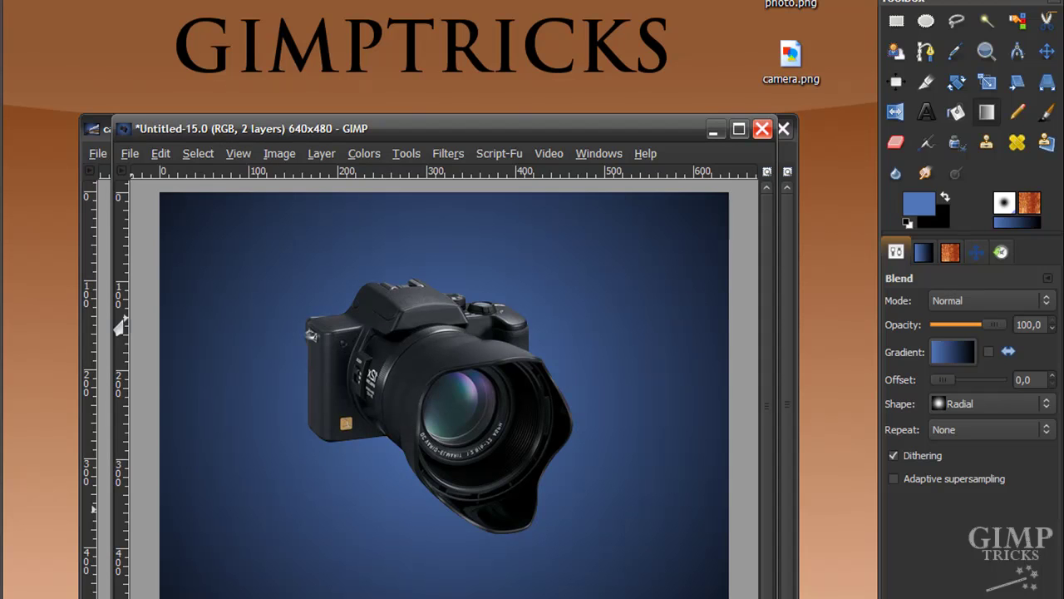
{"action": "left_click", "coordinate": [125, 156]}
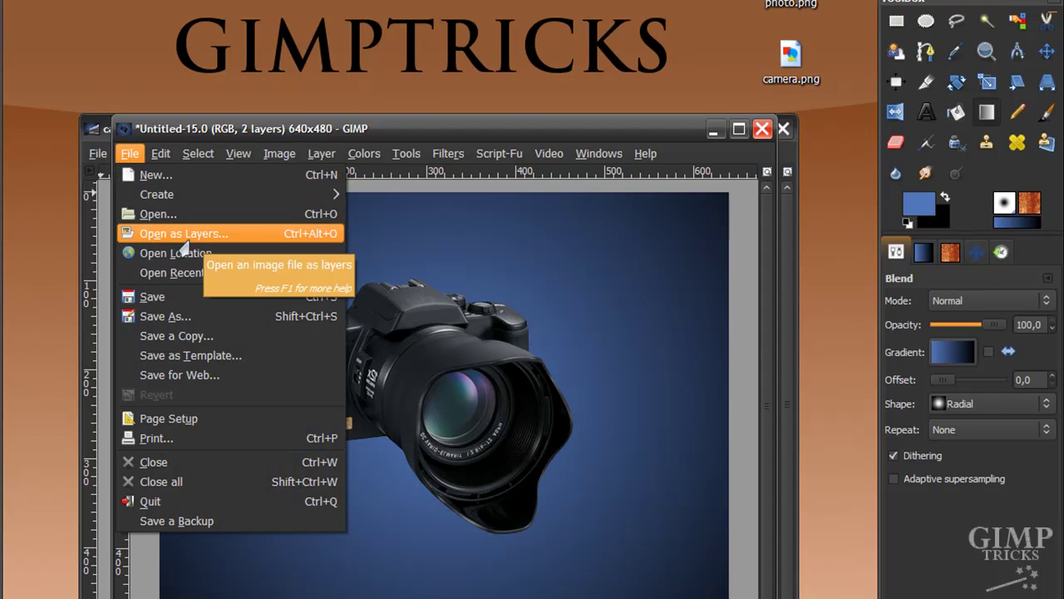
{"action": "left_click", "coordinate": [678, 320]}
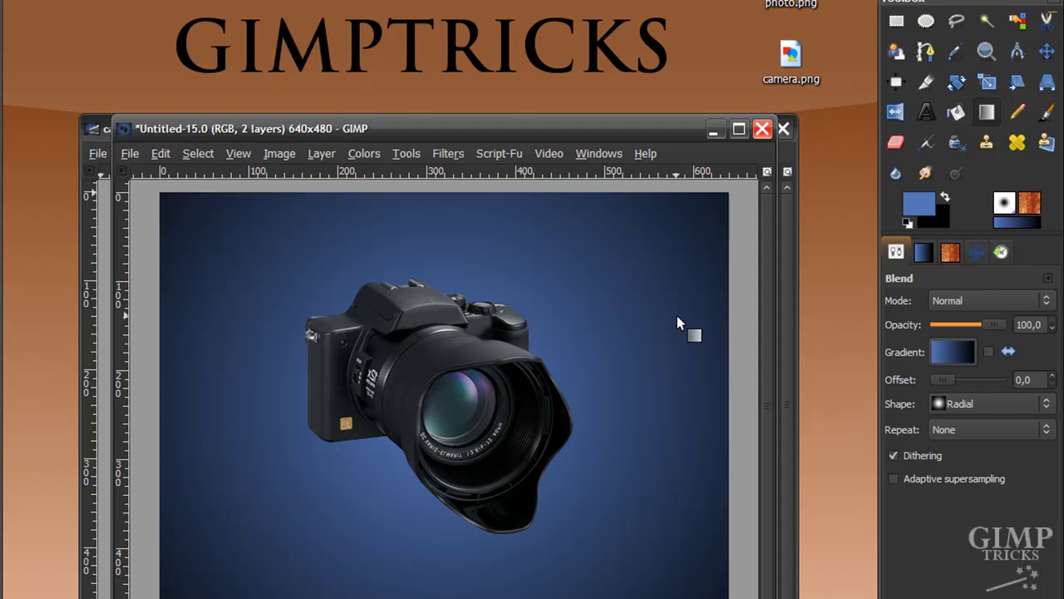
- Rotate the camera layer counter-clockwise about its centre by about -40.59 degrees
{"action": "left_click", "coordinate": [947, 90]}
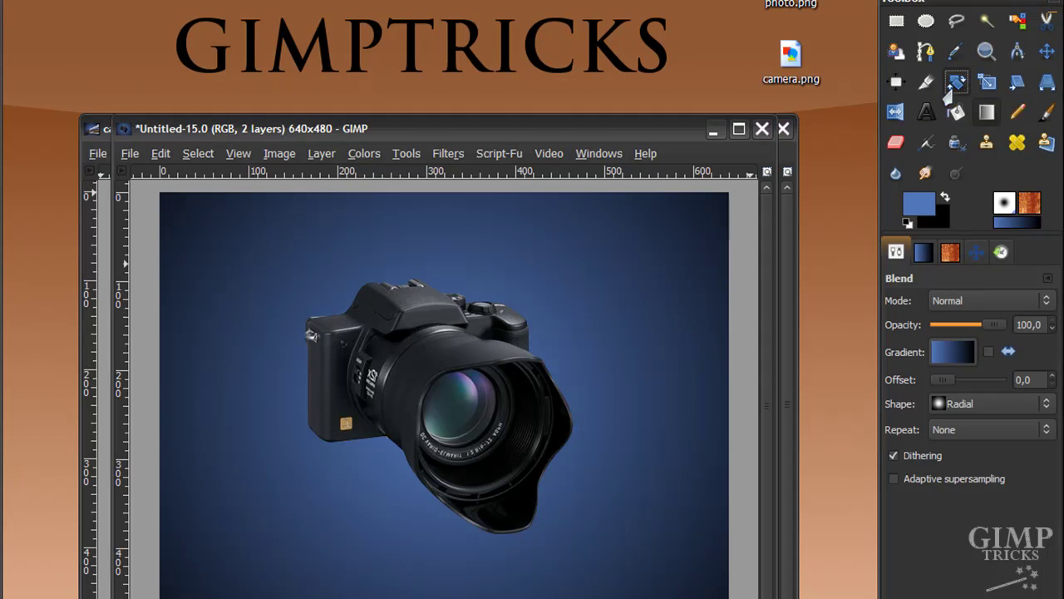
{"action": "left_click", "coordinate": [429, 387]}
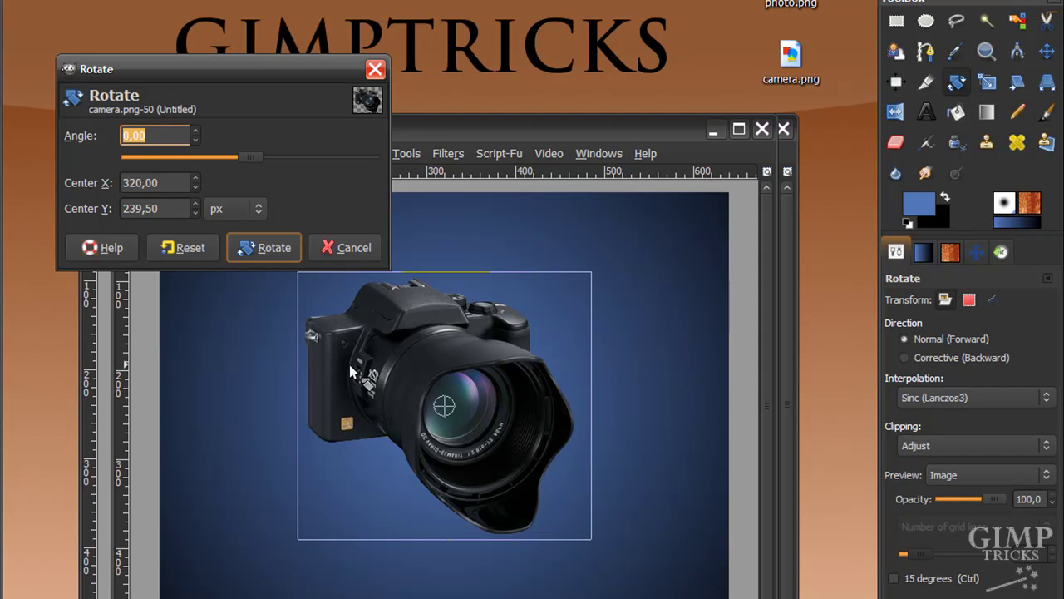
{"action": "left_click_drag", "start_coordinate": [355, 312], "coordinate": [309, 385]}
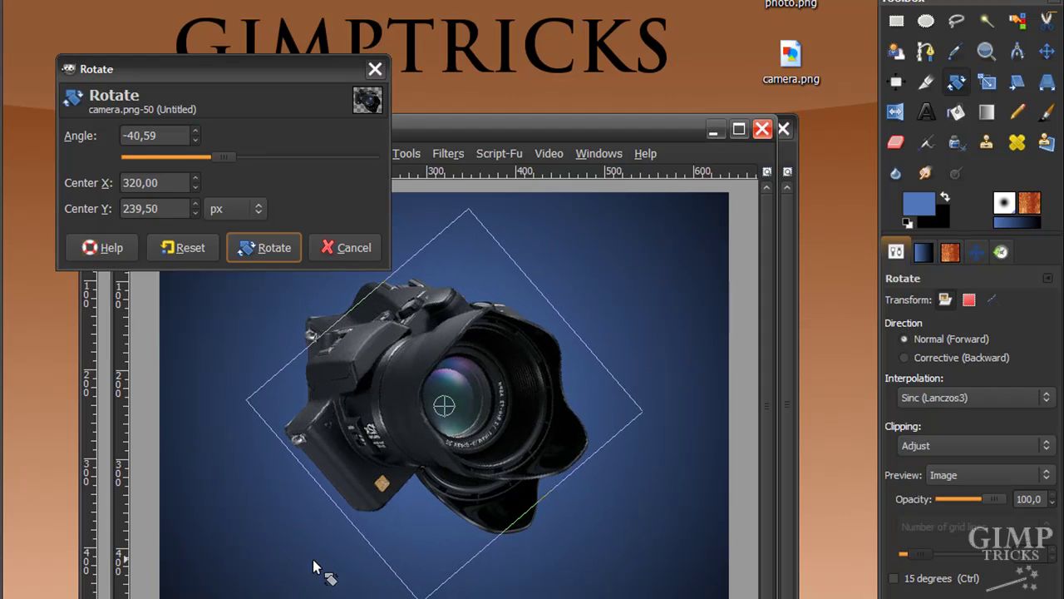
{"action": "left_click", "coordinate": [249, 250]}
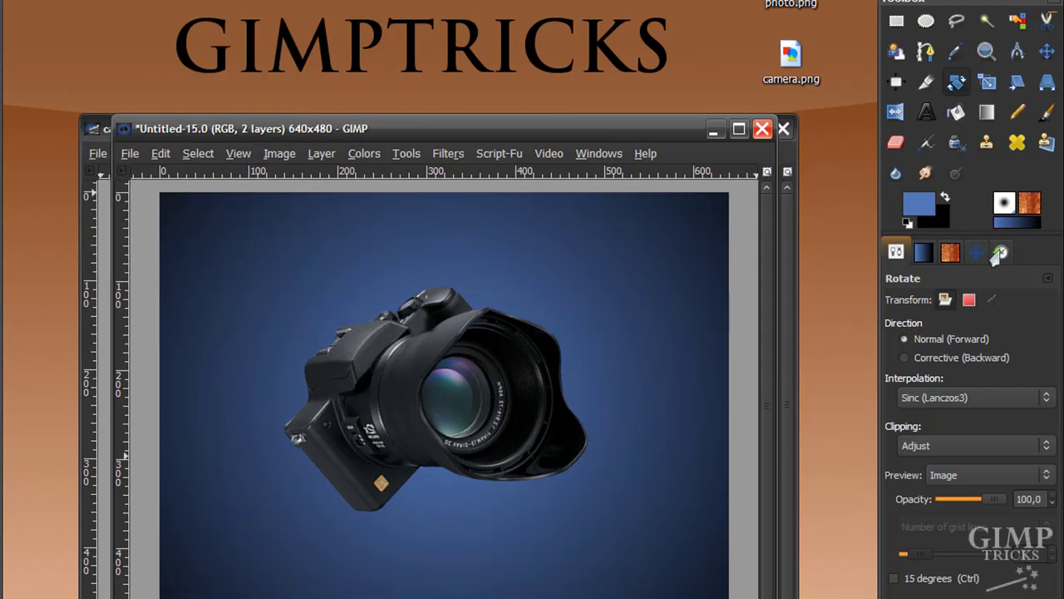
- Start a Perspective transform on the camera layer, set the layer's opacity to 0, and enlarge the image window
{"action": "left_click", "coordinate": [1046, 83]}
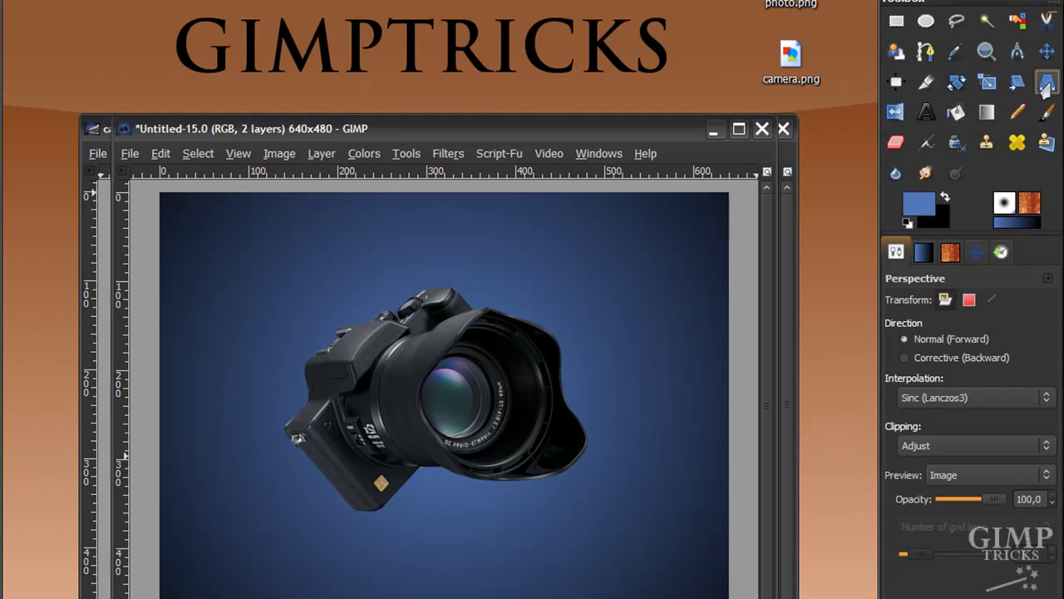
{"action": "left_click", "coordinate": [408, 343]}
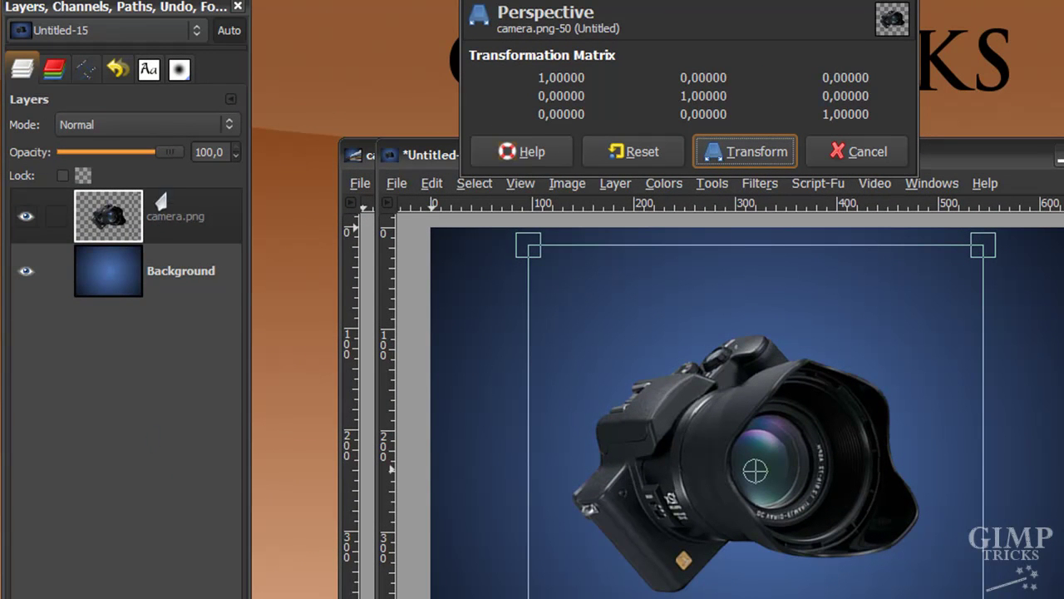
{"action": "left_click_drag", "start_coordinate": [166, 153], "coordinate": [63, 152]}
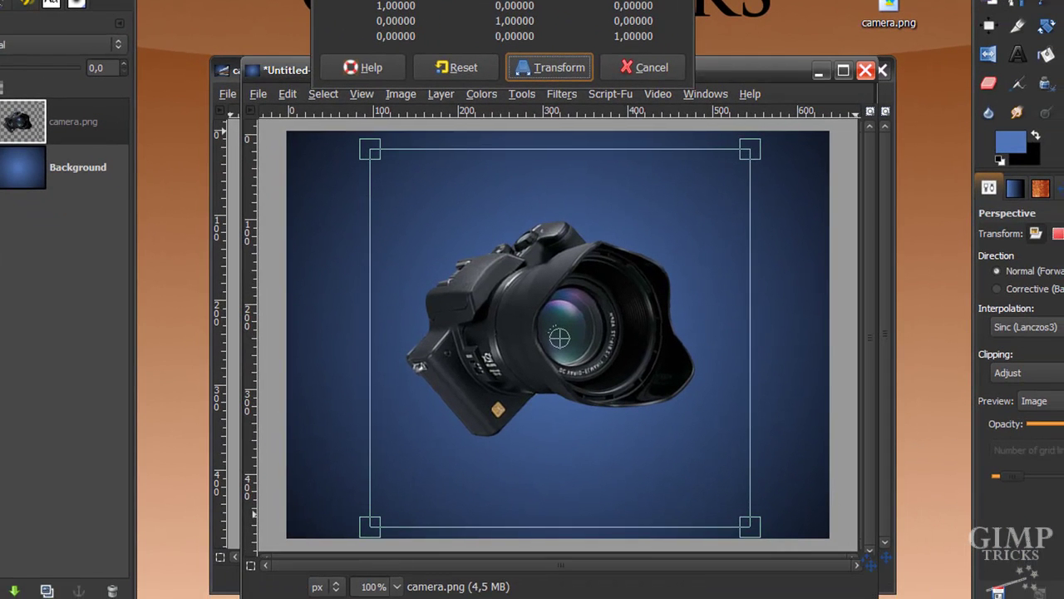
{"action": "left_click_drag", "start_coordinate": [865, 592], "coordinate": [950, 598]}
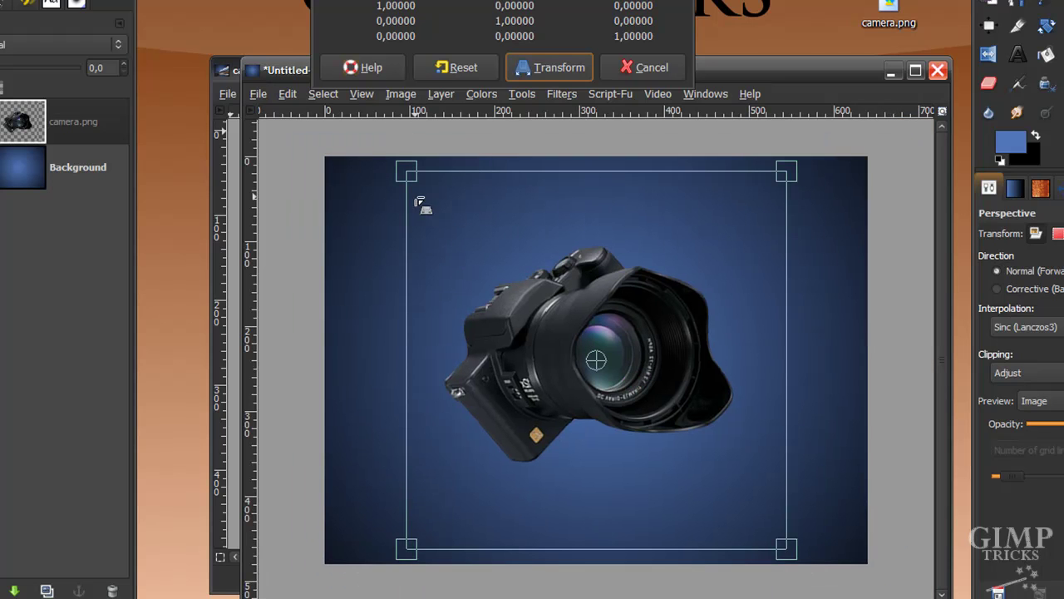
- Apply a perspective to the camera with its right corners pulled up and inward and its upper-left corner slightly outward, and restore opacity to 100
{"action": "left_click_drag", "start_coordinate": [787, 548], "coordinate": [782, 506]}
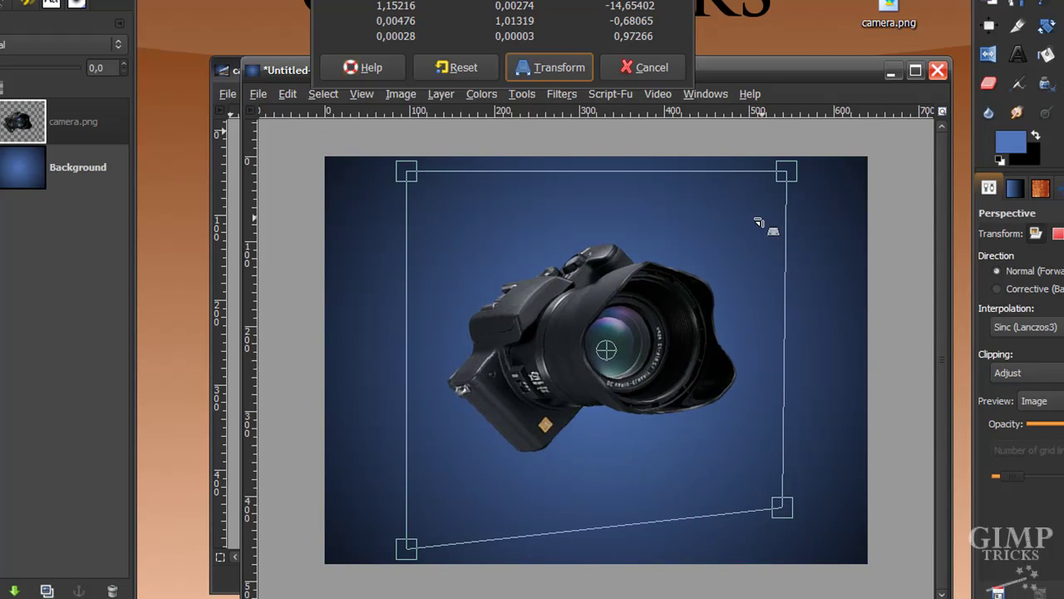
{"action": "left_click_drag", "start_coordinate": [760, 158], "coordinate": [732, 143]}
{"action": "left_click_drag", "start_coordinate": [412, 177], "coordinate": [395, 183]}
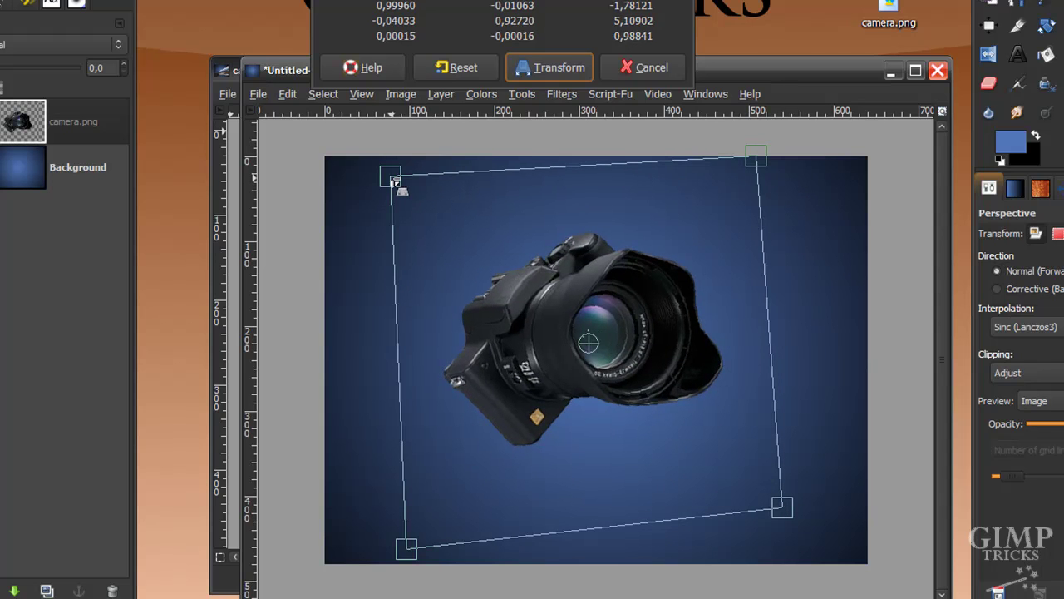
{"action": "left_click_drag", "start_coordinate": [776, 502], "coordinate": [773, 476]}
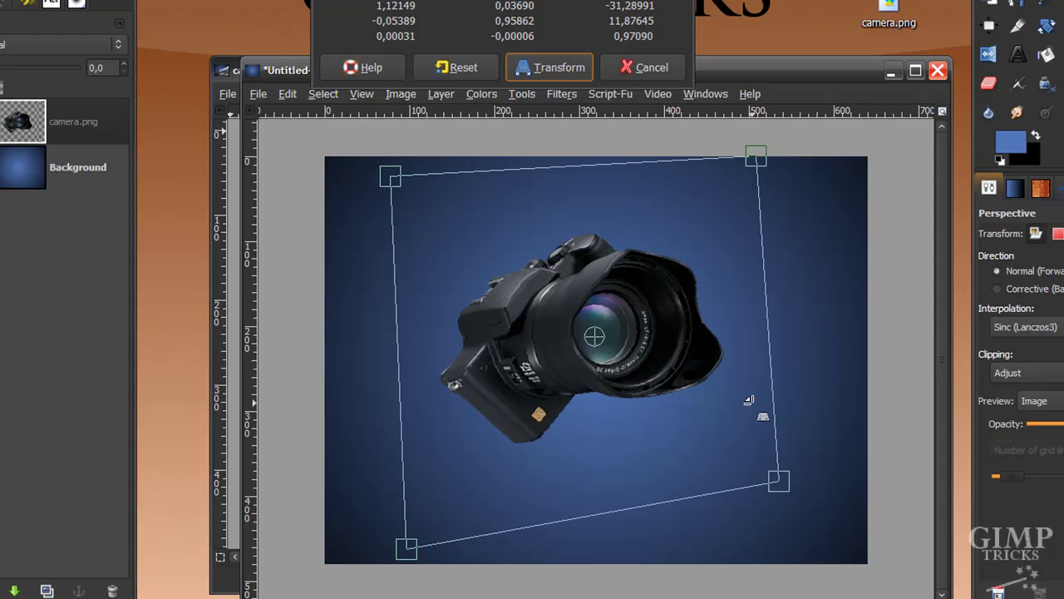
{"action": "left_click_drag", "start_coordinate": [755, 156], "coordinate": [746, 136]}
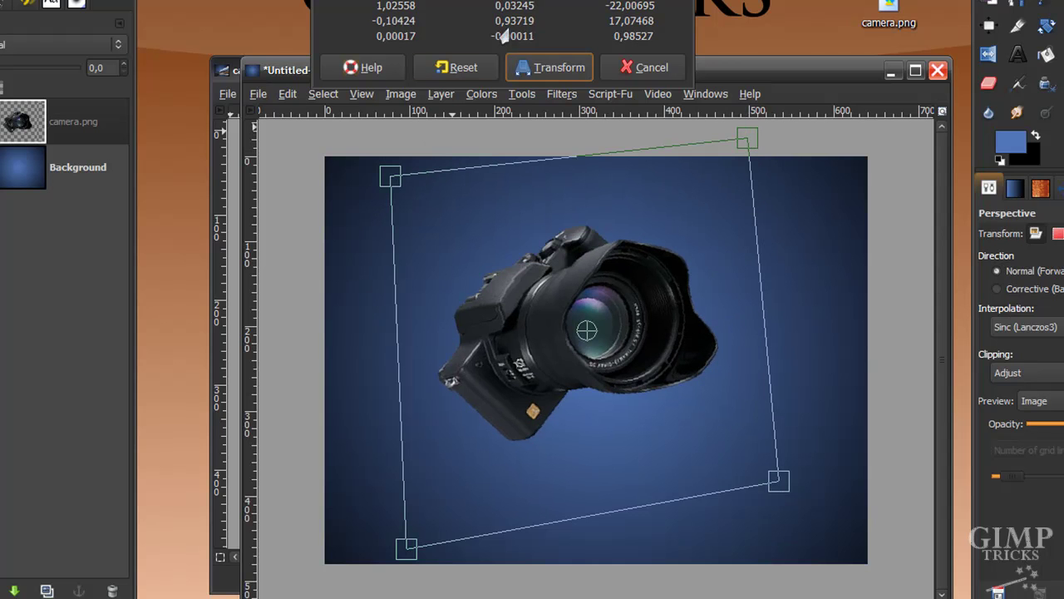
{"action": "left_click", "coordinate": [529, 71]}
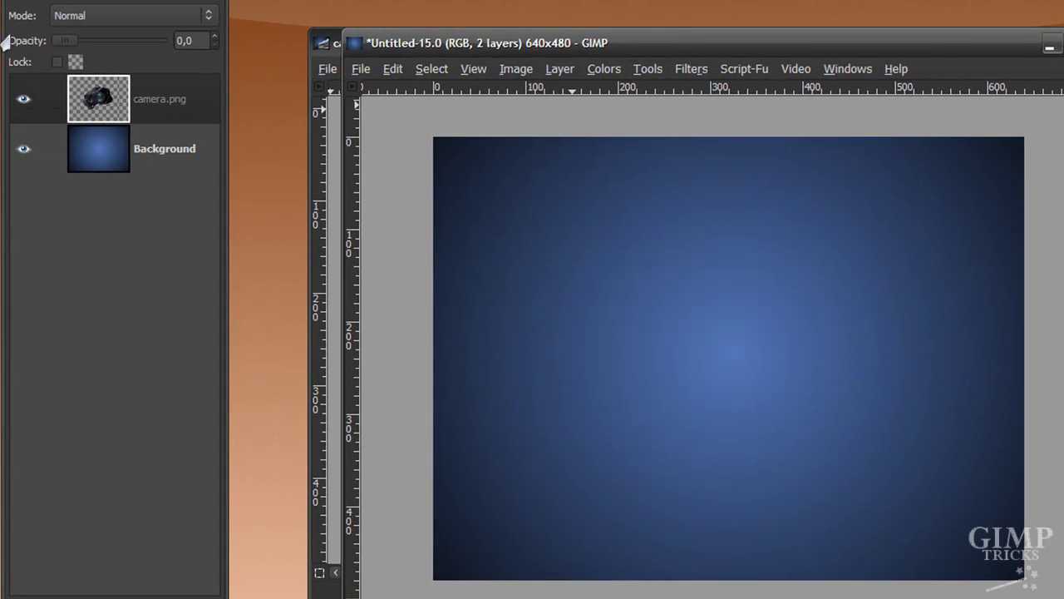
{"action": "left_click_drag", "start_coordinate": [64, 46], "coordinate": [163, 49]}
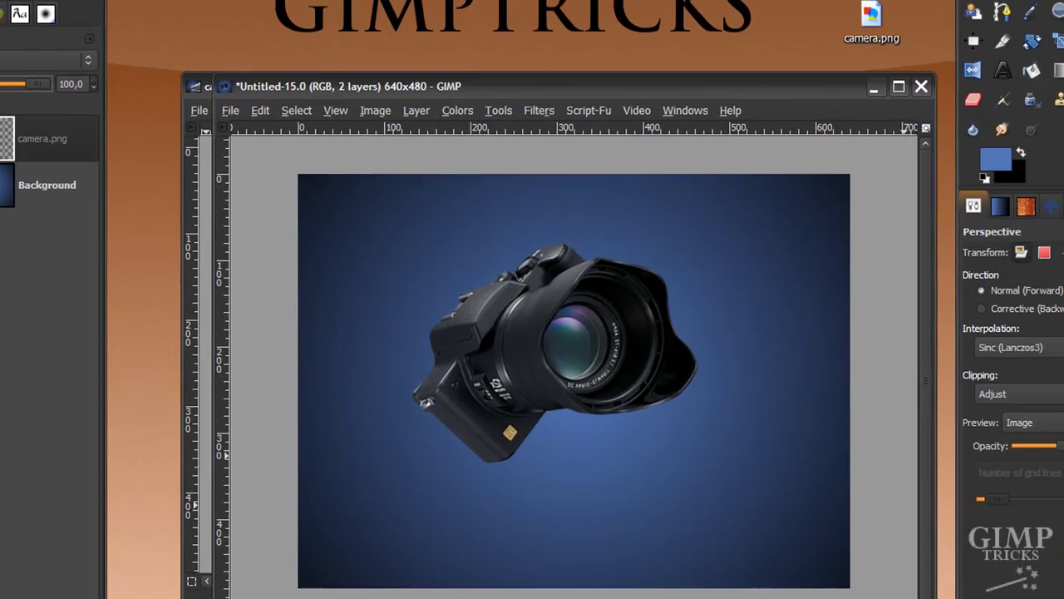
- Scale the camera layer proportionally to 348 × 369 pixels and position the camera in the lower-left corner of the canvas
{"action": "key", "text": "m"}
{"action": "left_click_drag", "start_coordinate": [536, 375], "coordinate": [437, 481]}
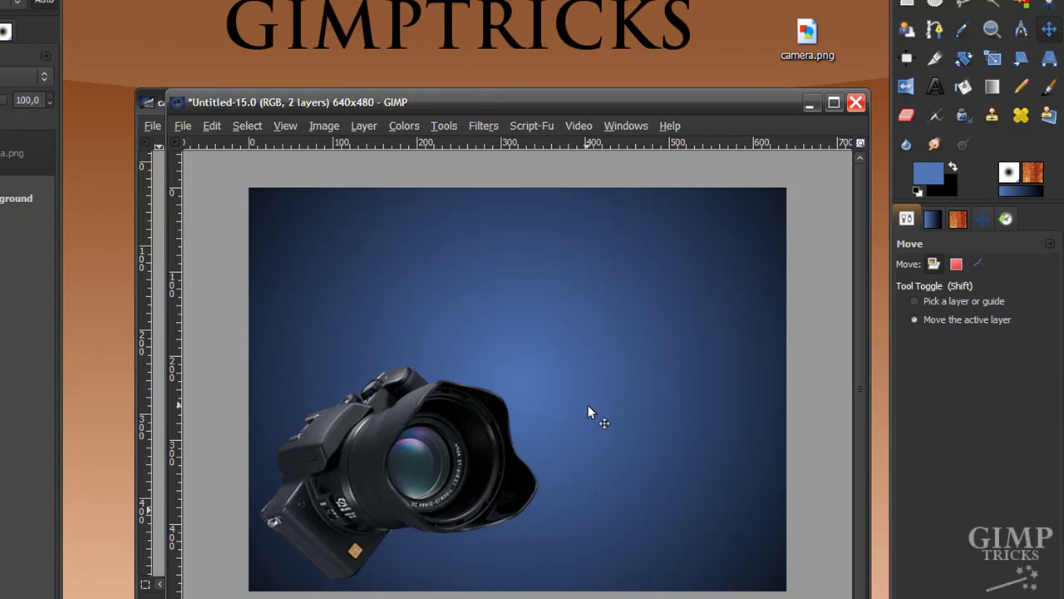
{"action": "left_click", "coordinate": [989, 64]}
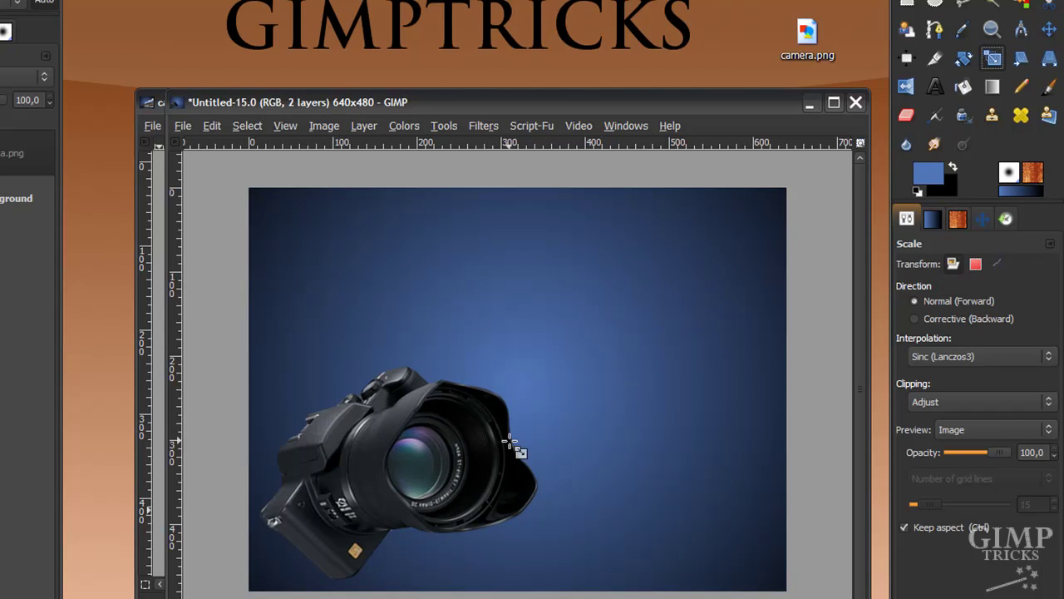
{"action": "left_click", "coordinate": [424, 463]}
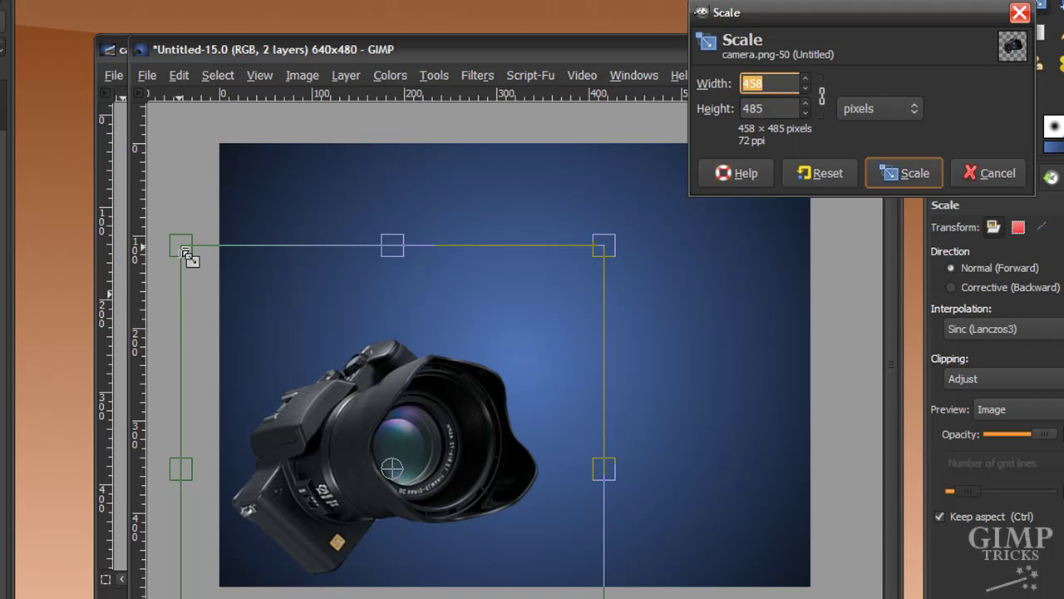
{"action": "left_click_drag", "start_coordinate": [186, 255], "coordinate": [345, 365]}
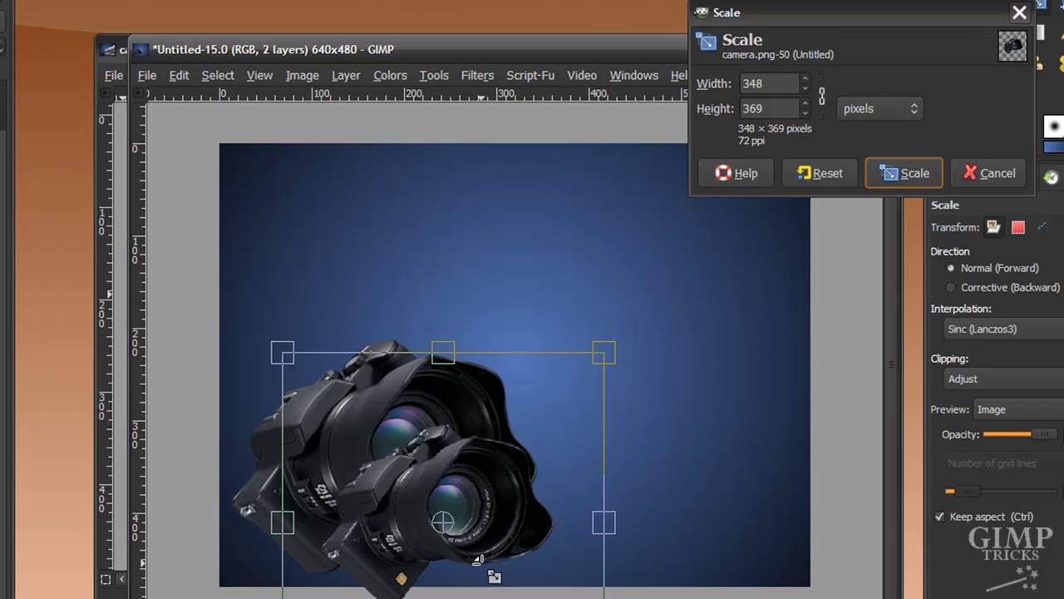
{"action": "left_click", "coordinate": [905, 174]}
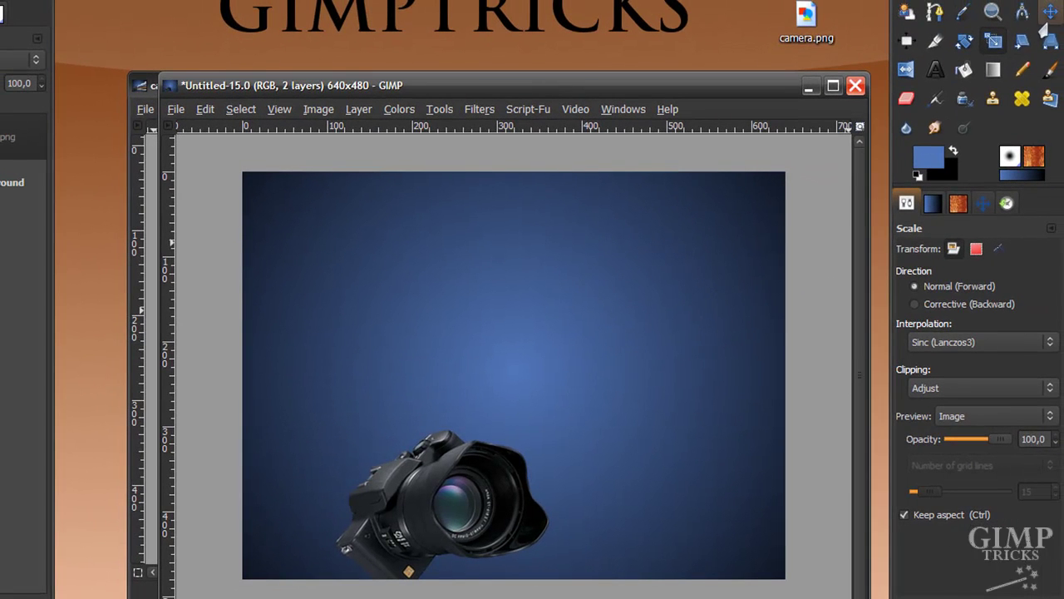
{"action": "left_click", "coordinate": [1047, 14]}
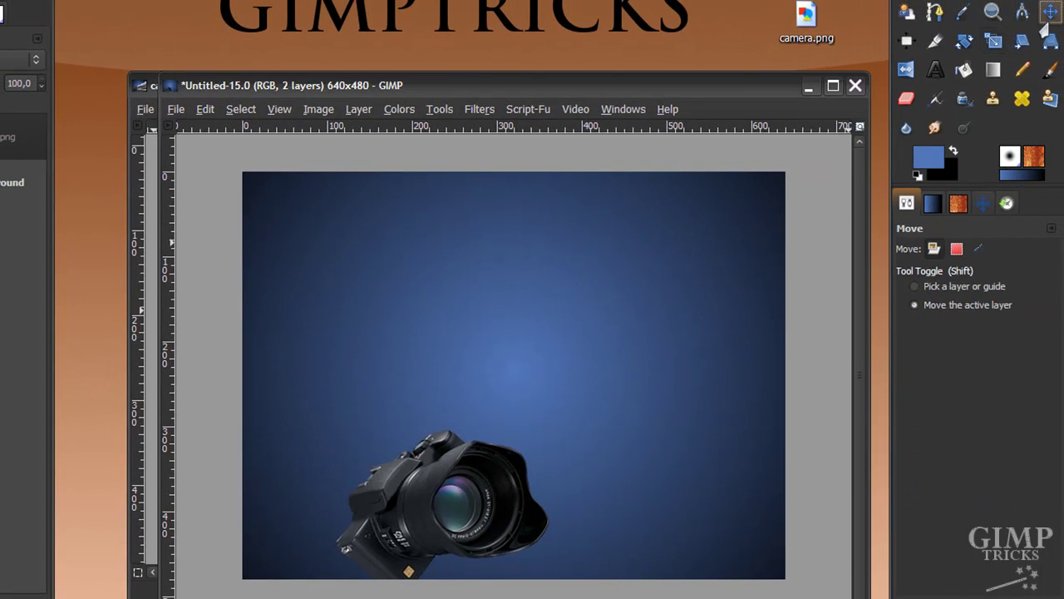
{"action": "left_click_drag", "start_coordinate": [453, 510], "coordinate": [375, 486]}
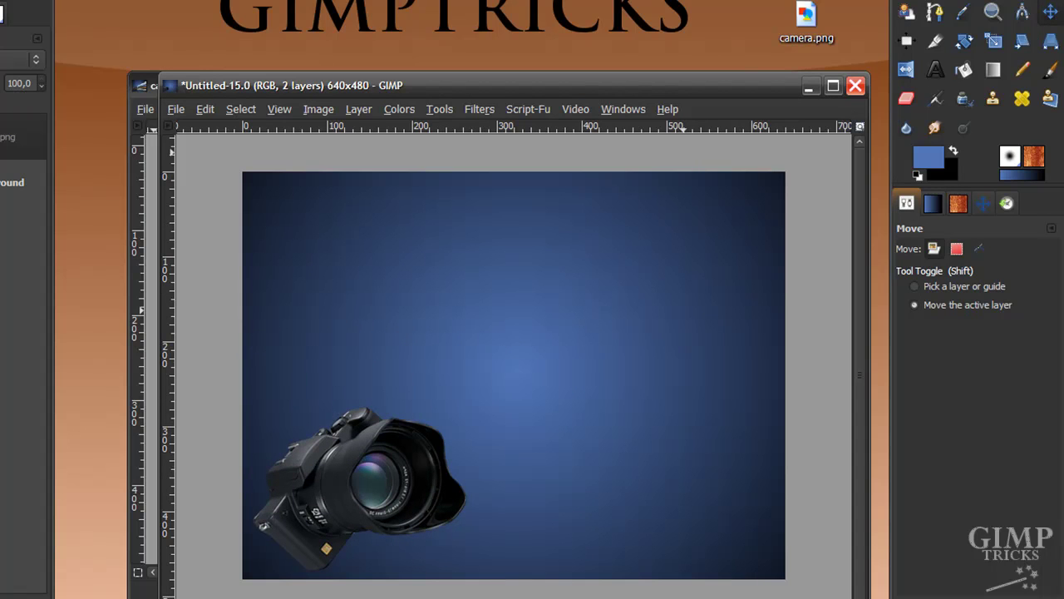
- Add photo.png from the desktop to the image as a new layer above the camera and select that layer
{"action": "left_click_drag", "start_coordinate": [806, 0], "coordinate": [702, 92]}
{"action": "left_click_drag", "start_coordinate": [559, 360], "coordinate": [565, 361]}
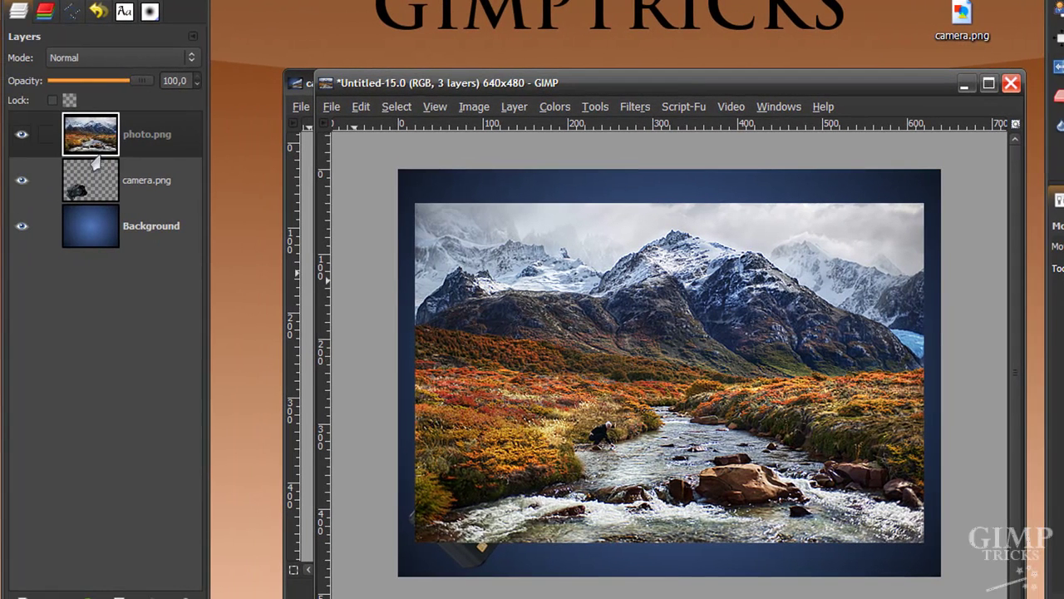
{"action": "left_click", "coordinate": [136, 147]}
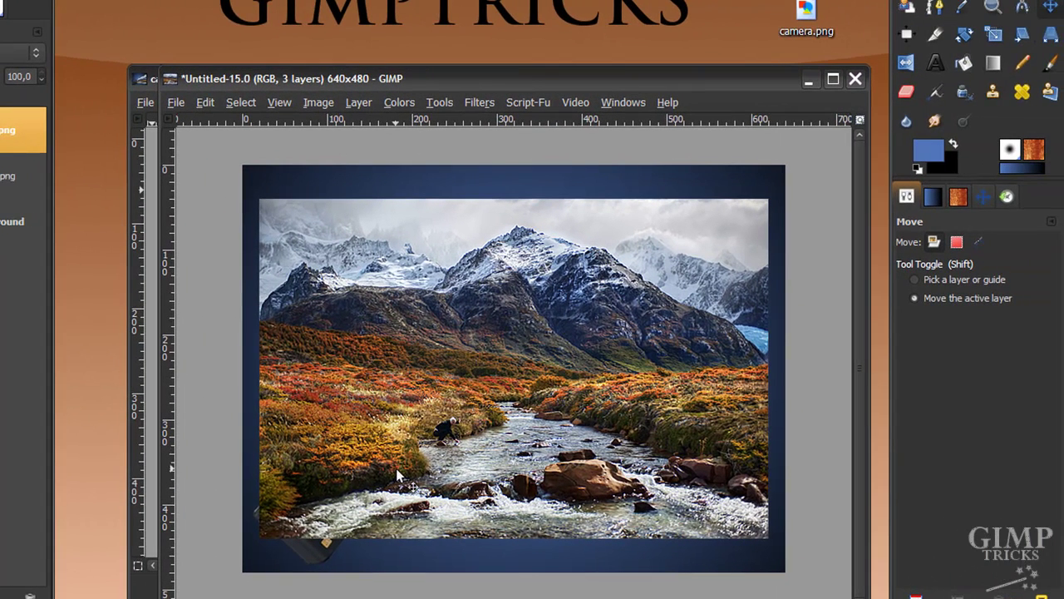
- Start a Perspective transform on the photo.png layer and set the layer's opacity to 0
{"action": "left_click", "coordinate": [1049, 35]}
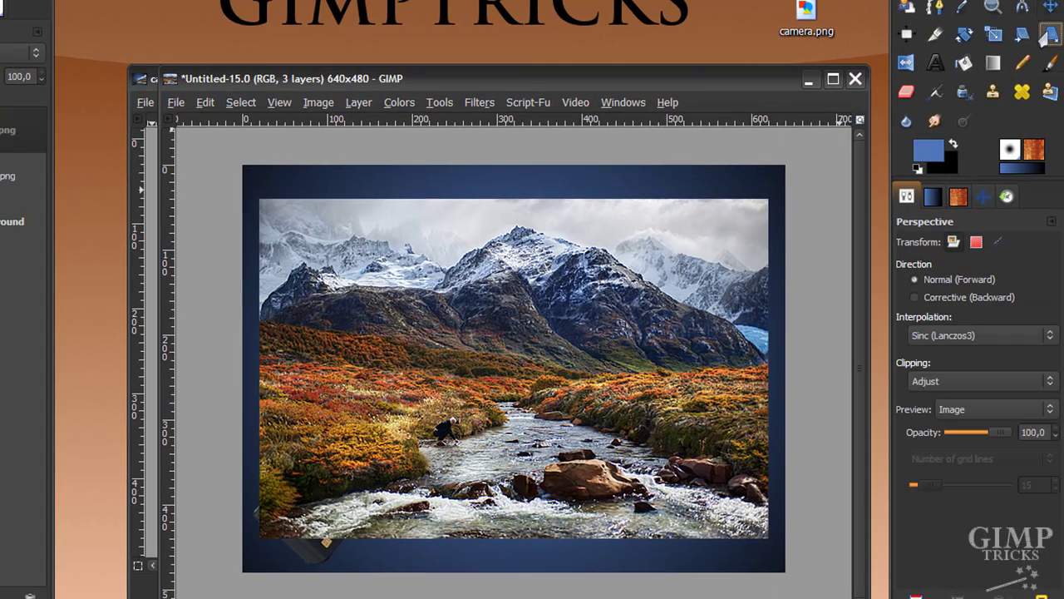
{"action": "left_click", "coordinate": [515, 370]}
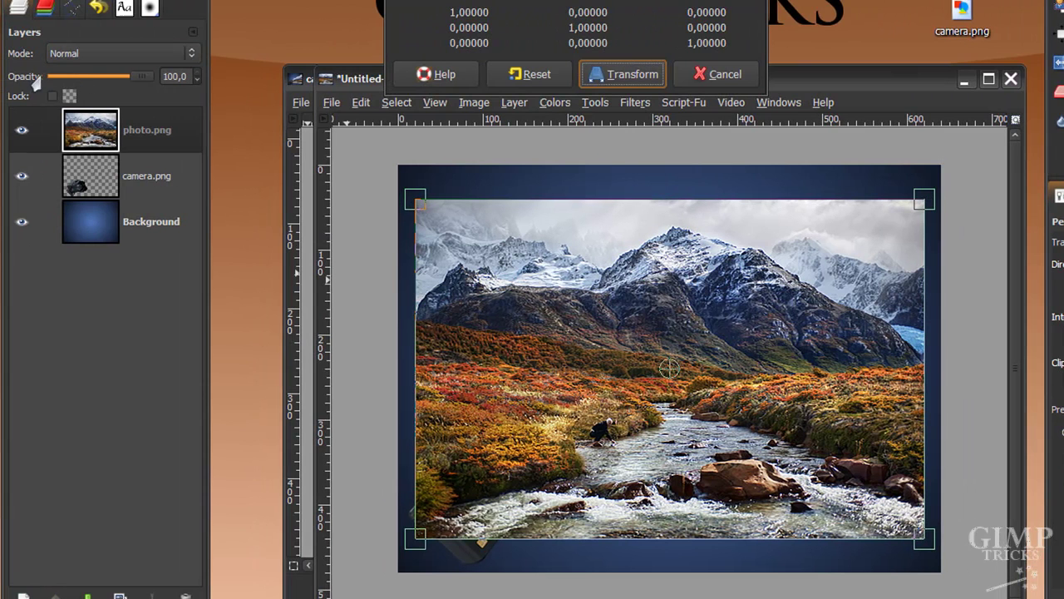
{"action": "left_click_drag", "start_coordinate": [138, 76], "coordinate": [37, 81]}
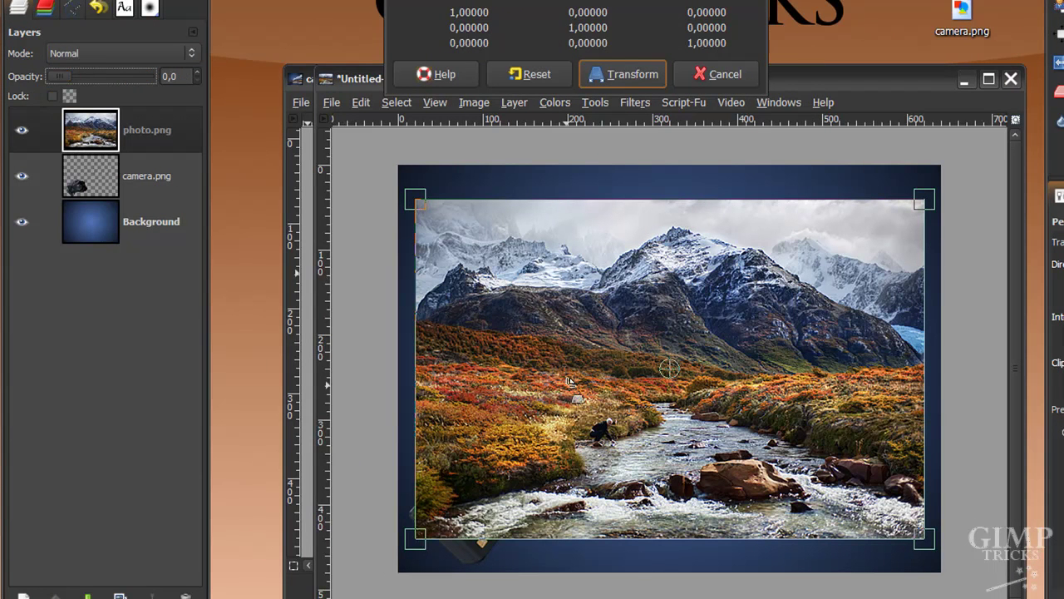
- Apply a perspective that pulls the photo's two left corners in to the camera lens, and restore the layer's opacity to 100
{"action": "left_click_drag", "start_coordinate": [417, 204], "coordinate": [529, 290]}
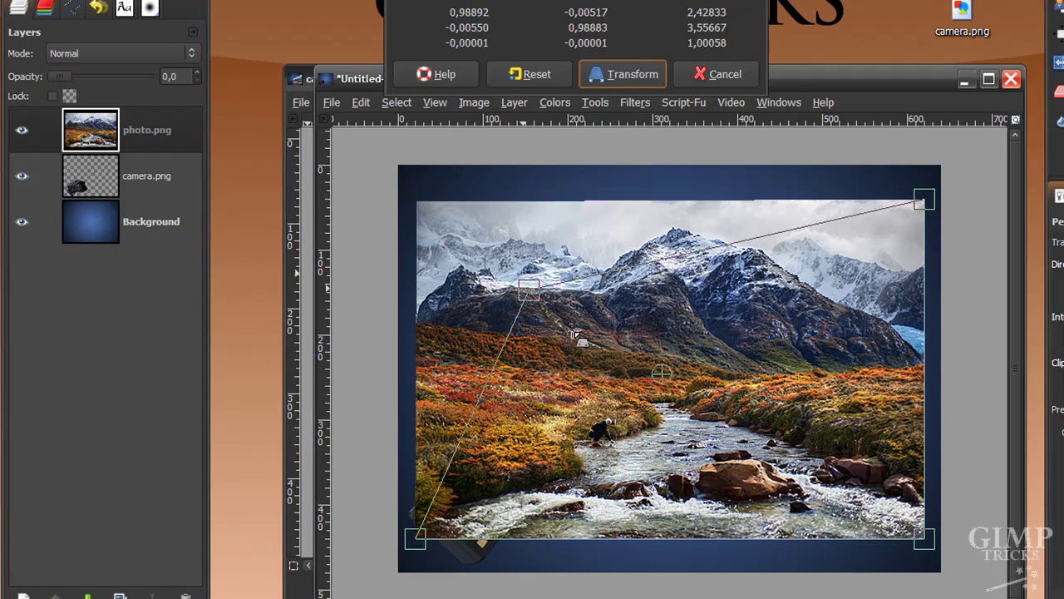
{"action": "left_click_drag", "start_coordinate": [576, 335], "coordinate": [577, 333]}
{"action": "left_click_drag", "start_coordinate": [420, 538], "coordinate": [587, 532]}
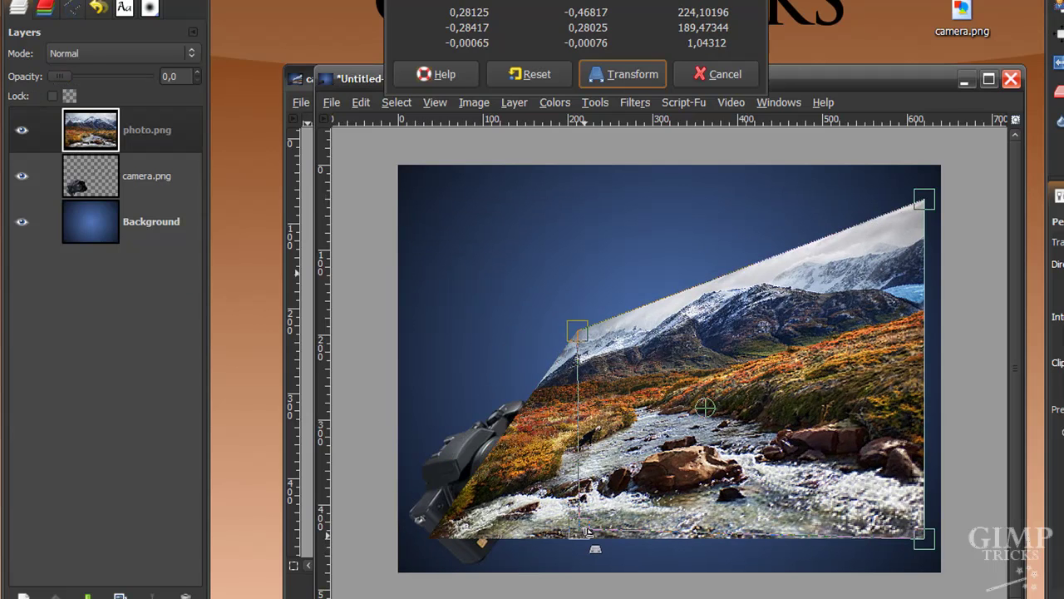
{"action": "left_click_drag", "start_coordinate": [578, 332], "coordinate": [558, 409]}
{"action": "left_click_drag", "start_coordinate": [550, 528], "coordinate": [551, 530]}
{"action": "left_click_drag", "start_coordinate": [557, 401], "coordinate": [542, 412]}
{"action": "left_click_drag", "start_coordinate": [555, 538], "coordinate": [545, 531]}
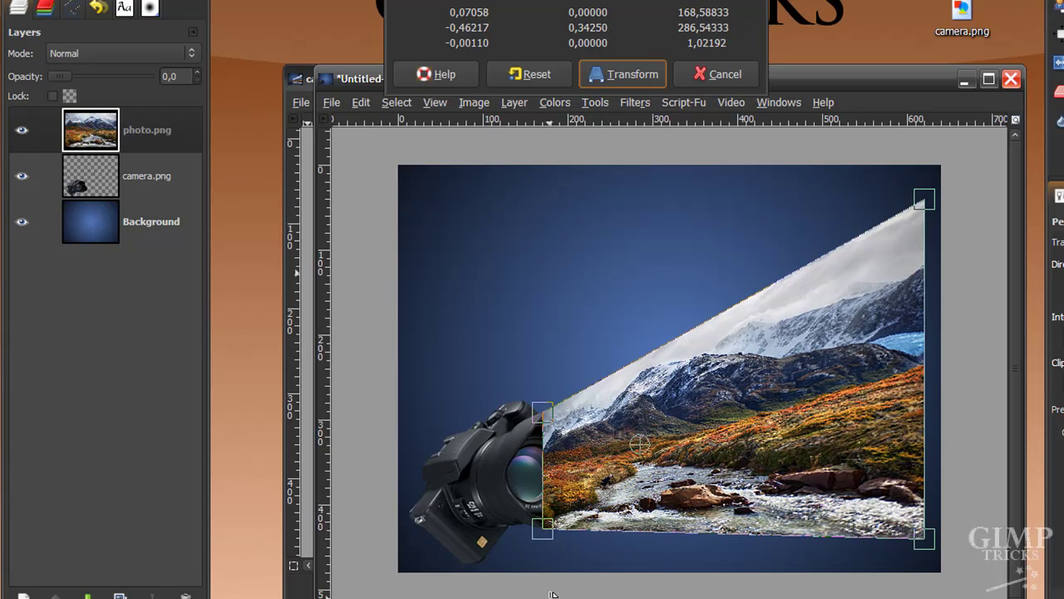
{"action": "left_click", "coordinate": [628, 75]}
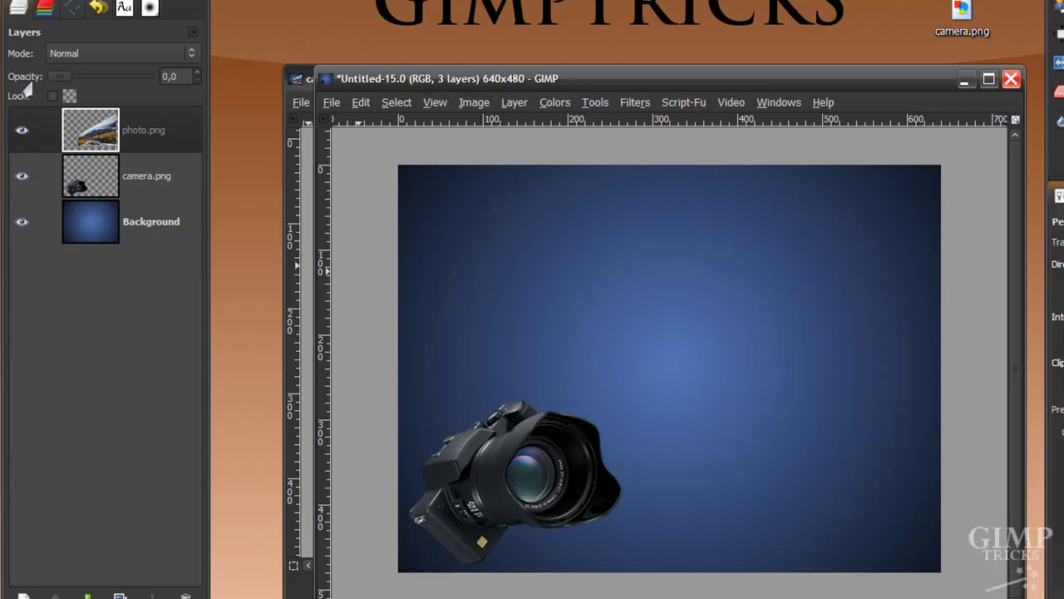
{"action": "left_click_drag", "start_coordinate": [58, 77], "coordinate": [152, 79]}
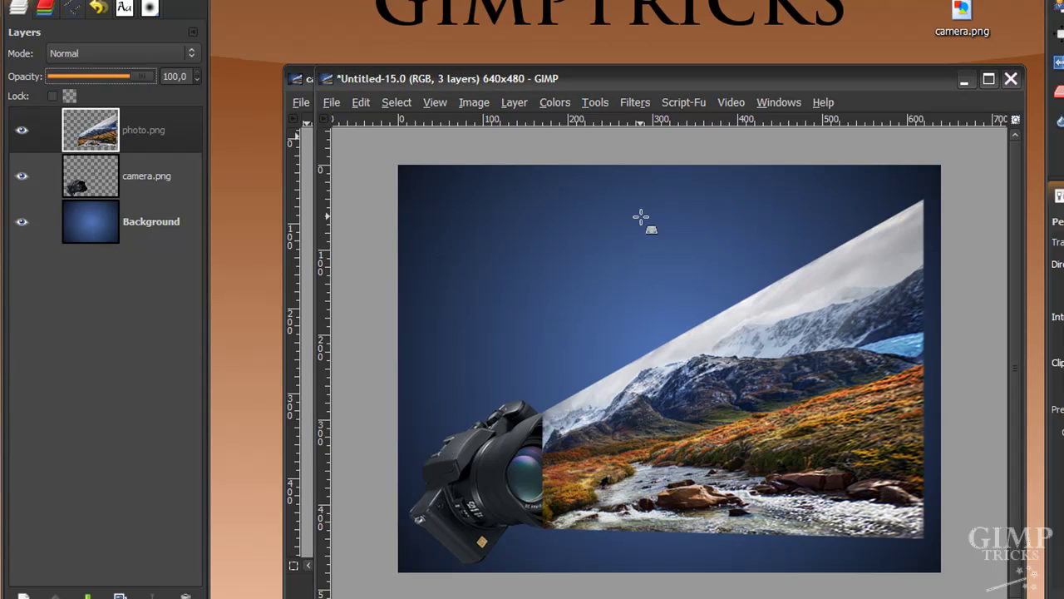
- Open the boundary size settings of the photo.png layer
{"action": "left_click", "coordinate": [504, 104]}
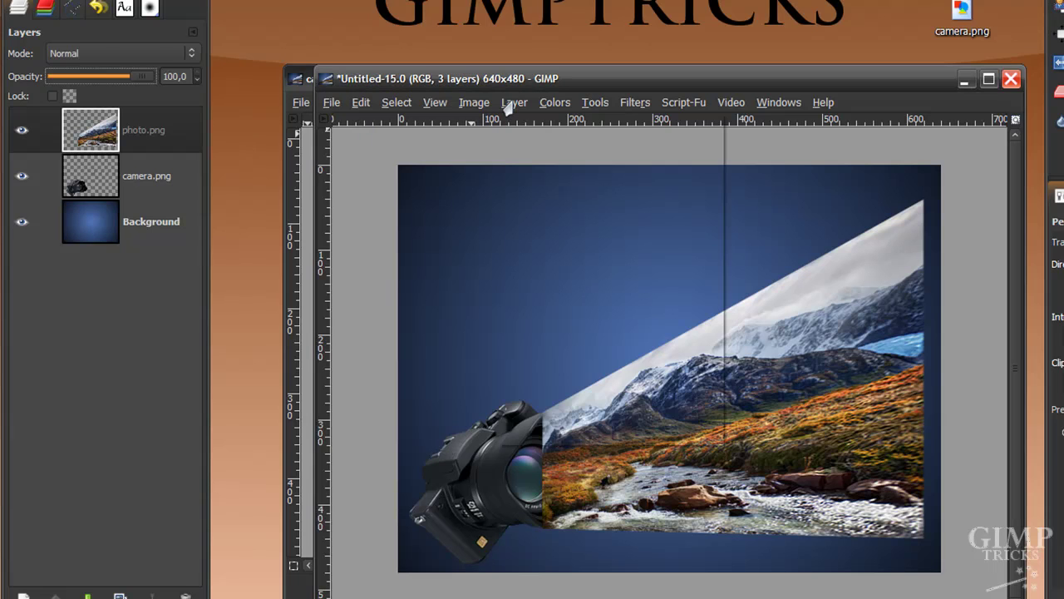
{"action": "left_click", "coordinate": [505, 102]}
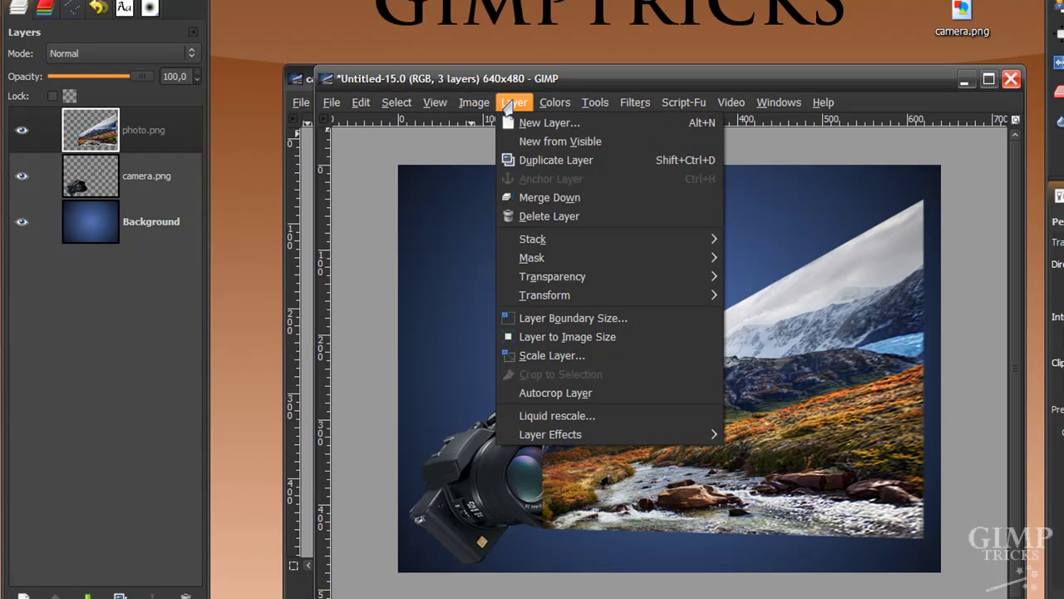
{"action": "left_click", "coordinate": [600, 325]}
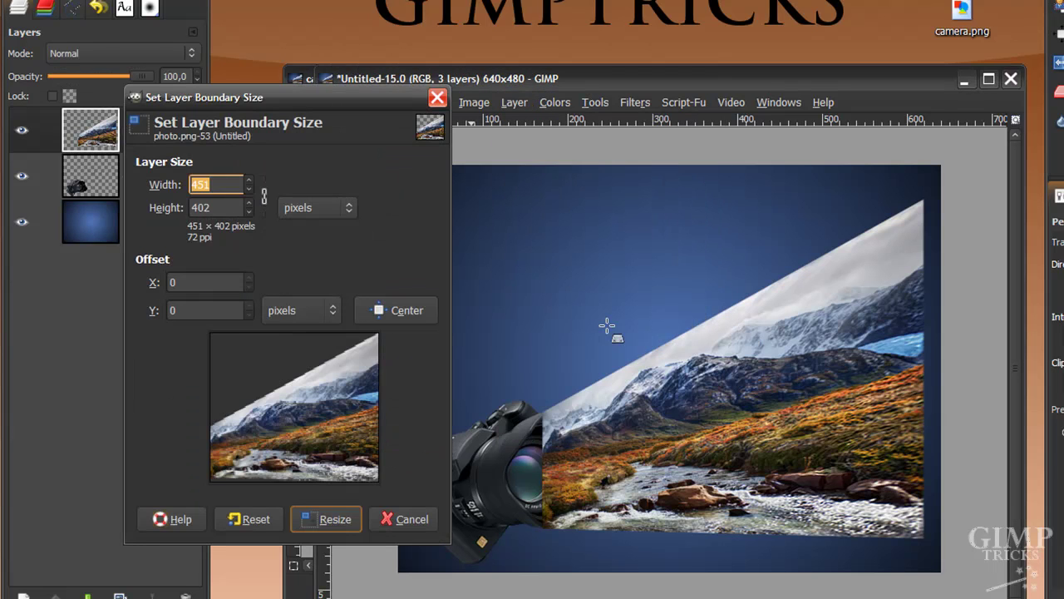
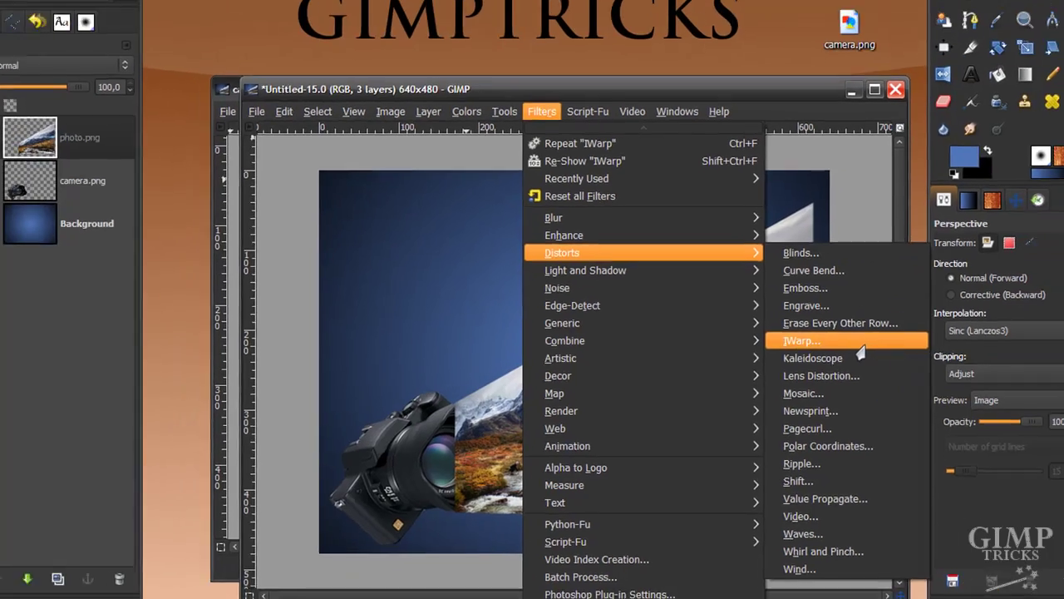
- Open the IWarp filter for the photo layer, reset its distortions, and move the dialog so the camera on the canvas is visible
{"action": "left_click", "coordinate": [885, 323]}
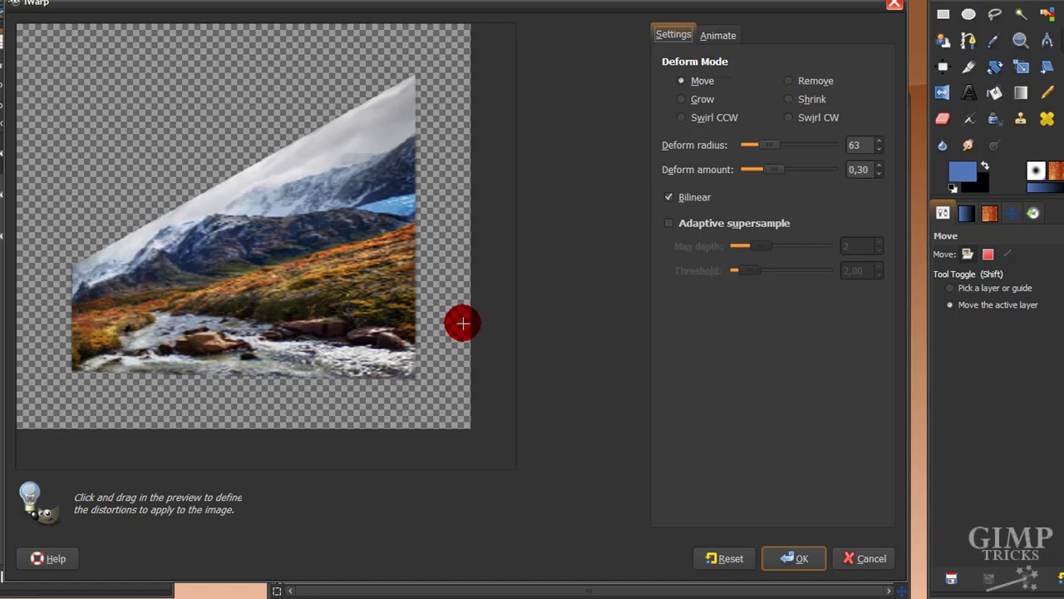
{"action": "left_click", "coordinate": [712, 558]}
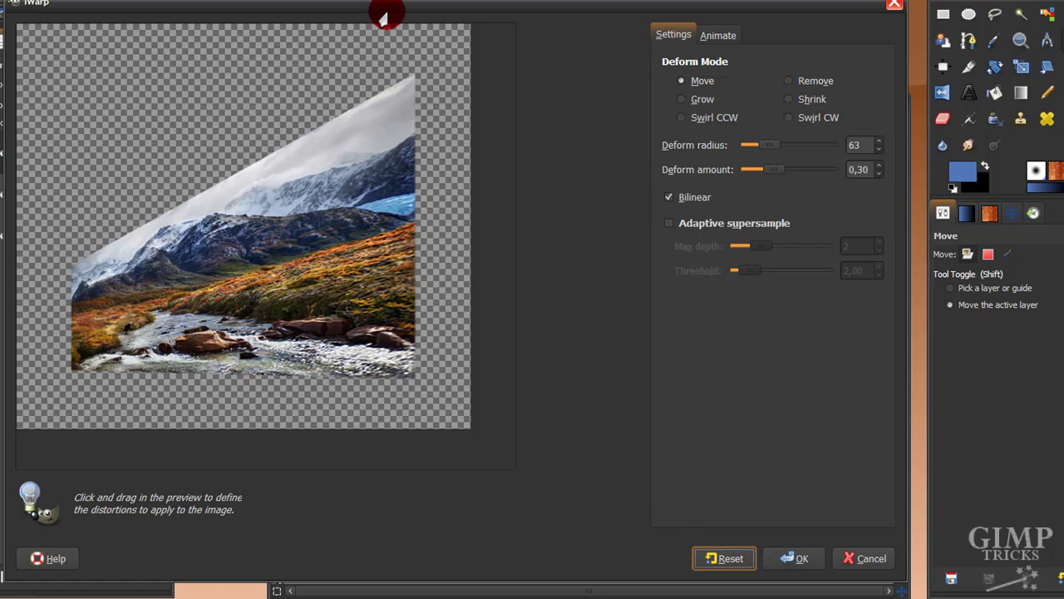
{"action": "left_click_drag", "start_coordinate": [404, 2], "coordinate": [903, 52]}
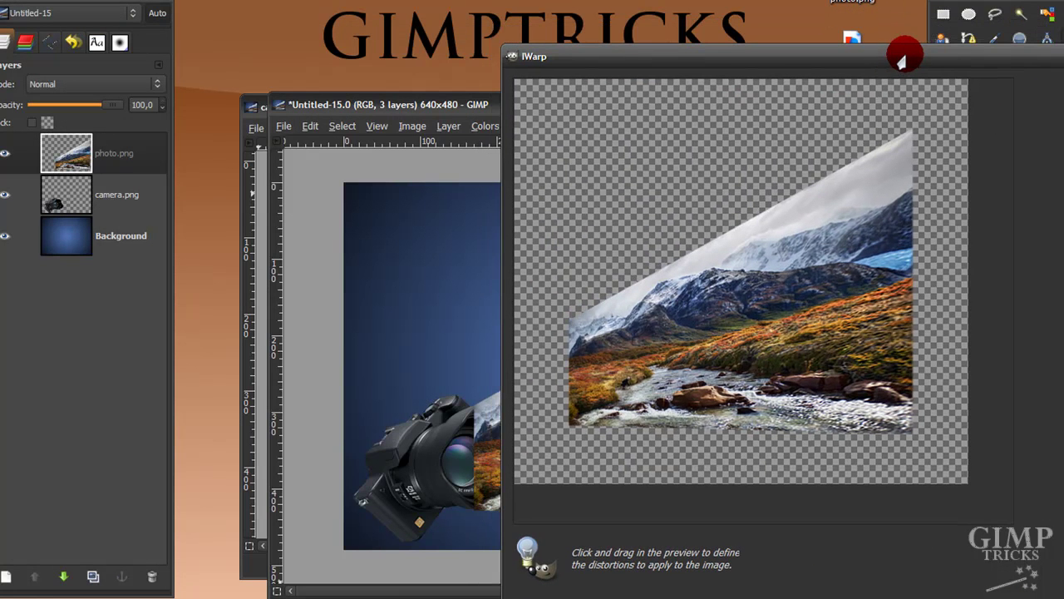
{"action": "left_click_drag", "start_coordinate": [643, 48], "coordinate": [719, 106]}
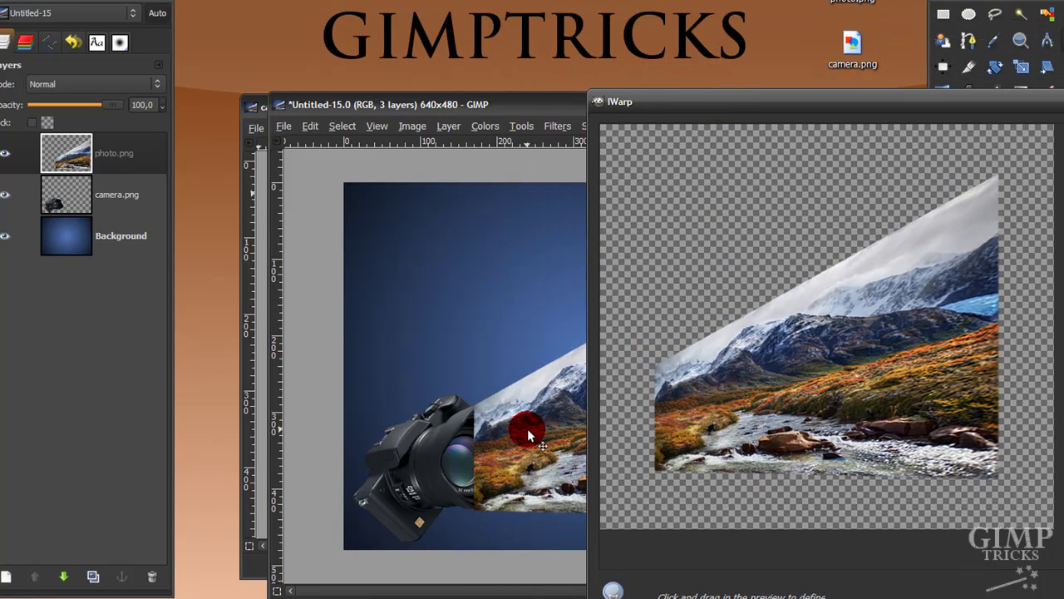
- Warp the photo's edges into wavy curves with a rounded, tapered end at the lens using the Move deform mode, and apply the distortion
{"action": "mouse_move", "coordinate": [523, 441]}
{"action": "left_mouse_down"}
{"action": "mouse_move", "coordinate": [523, 514]}
{"action": "mouse_move", "coordinate": [682, 257]}
{"action": "mouse_move", "coordinate": [691, 340]}
{"action": "mouse_move", "coordinate": [644, 330]}
{"action": "mouse_move", "coordinate": [657, 347]}
{"action": "mouse_move", "coordinate": [643, 363]}
{"action": "mouse_move", "coordinate": [650, 316]}
{"action": "mouse_move", "coordinate": [679, 349]}
{"action": "mouse_move", "coordinate": [644, 361]}
{"action": "mouse_move", "coordinate": [667, 410]}
{"action": "mouse_move", "coordinate": [656, 413]}
{"action": "mouse_move", "coordinate": [662, 430]}
{"action": "mouse_move", "coordinate": [632, 499]}
{"action": "mouse_move", "coordinate": [651, 465]}
{"action": "mouse_move", "coordinate": [651, 485]}
{"action": "mouse_move", "coordinate": [687, 239]}
{"action": "mouse_move", "coordinate": [834, 275]}
{"action": "mouse_move", "coordinate": [755, 267]}
{"action": "mouse_move", "coordinate": [810, 268]}
{"action": "mouse_move", "coordinate": [829, 171]}
{"action": "mouse_move", "coordinate": [891, 176]}
{"action": "mouse_move", "coordinate": [943, 207]}
{"action": "mouse_move", "coordinate": [956, 244]}
{"action": "mouse_move", "coordinate": [1057, 216]}
{"action": "mouse_move", "coordinate": [1005, 252]}
{"action": "mouse_move", "coordinate": [998, 244]}
{"action": "mouse_move", "coordinate": [1026, 208]}
{"action": "mouse_move", "coordinate": [1016, 213]}
{"action": "left_mouse_up"}
{"action": "mouse_move", "coordinate": [986, 373]}
{"action": "left_mouse_down"}
{"action": "mouse_move", "coordinate": [1009, 376]}
{"action": "mouse_move", "coordinate": [986, 408]}
{"action": "mouse_move", "coordinate": [1017, 458]}
{"action": "mouse_move", "coordinate": [1018, 488]}
{"action": "left_mouse_up"}
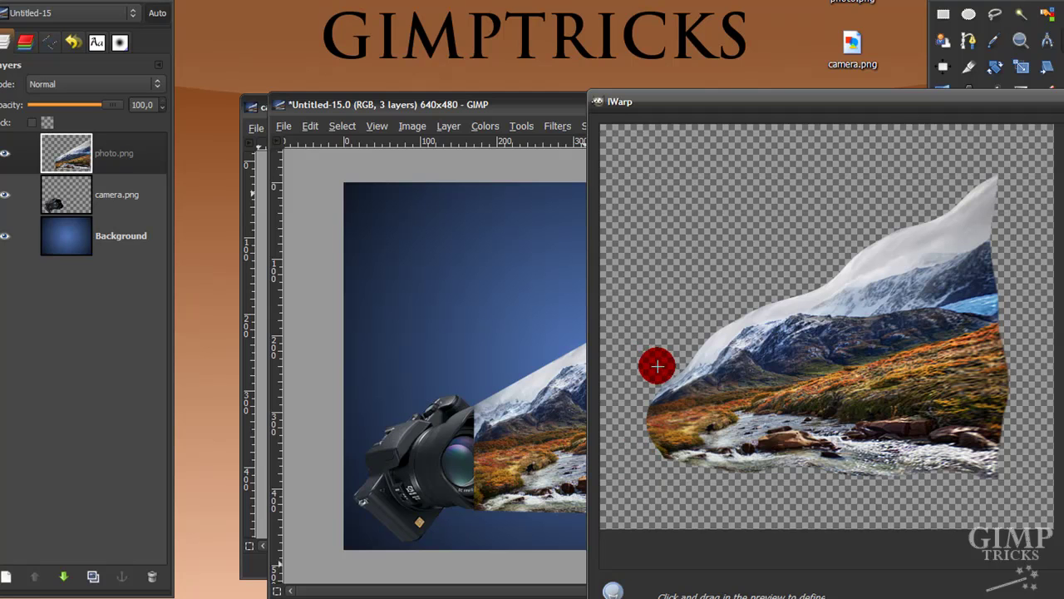
{"action": "left_click_drag", "start_coordinate": [885, 108], "coordinate": [405, 10]}
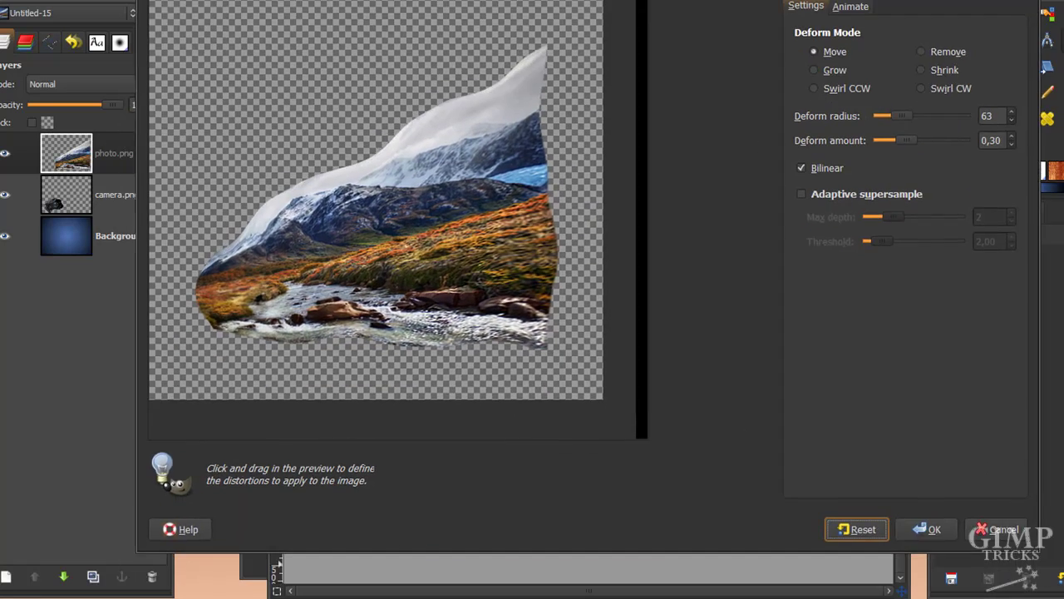
{"action": "left_click", "coordinate": [914, 533]}
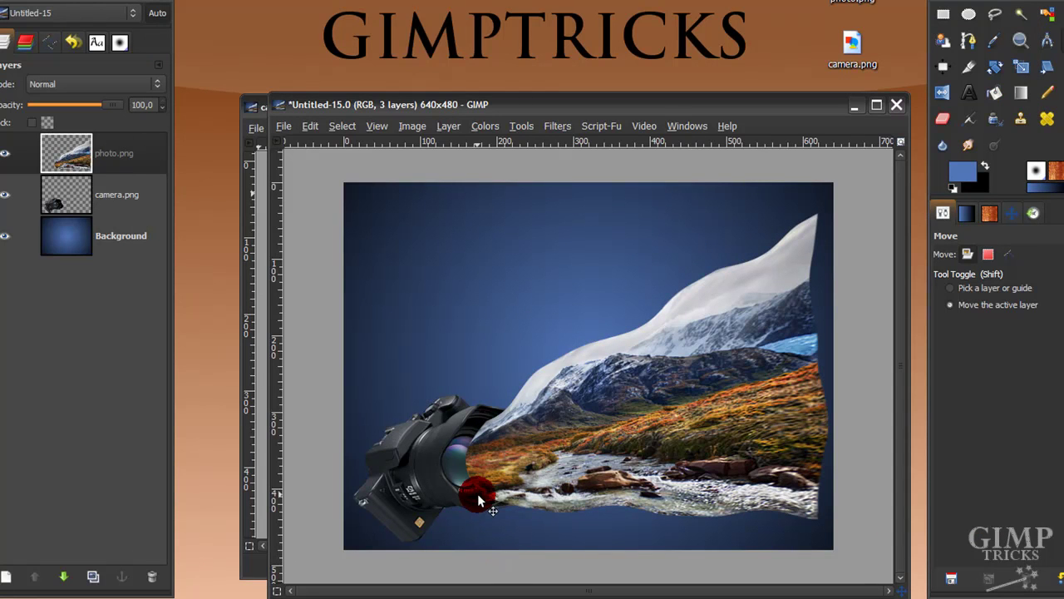
{"action": "left_click_drag", "start_coordinate": [487, 103], "coordinate": [437, 34]}
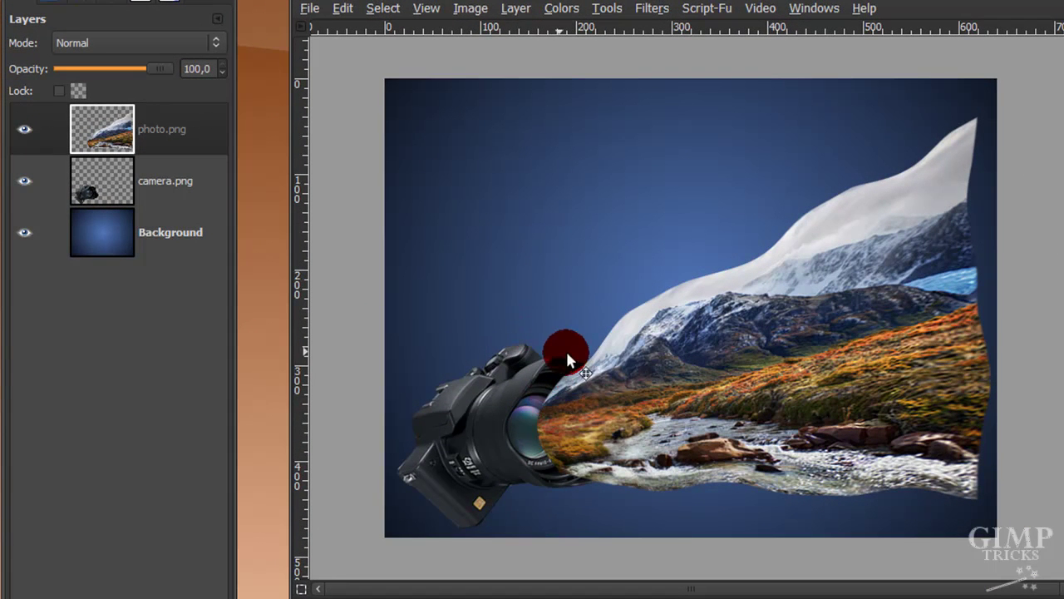
- Add a White (full opacity) layer mask to the photo.png layer
{"action": "right_click", "coordinate": [160, 131]}
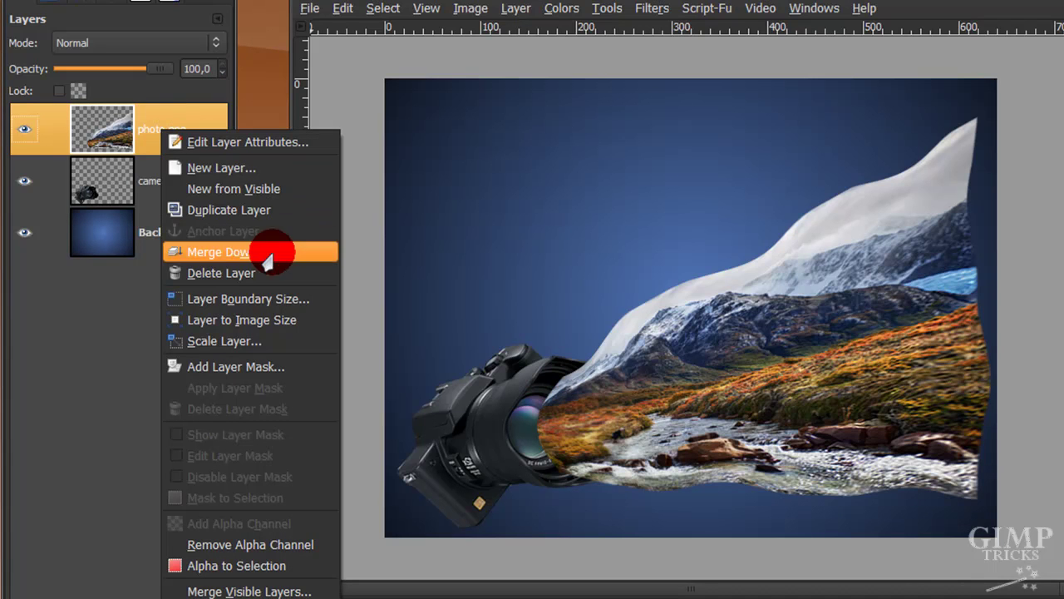
{"action": "left_click", "coordinate": [285, 372]}
{"action": "left_click", "coordinate": [248, 127]}
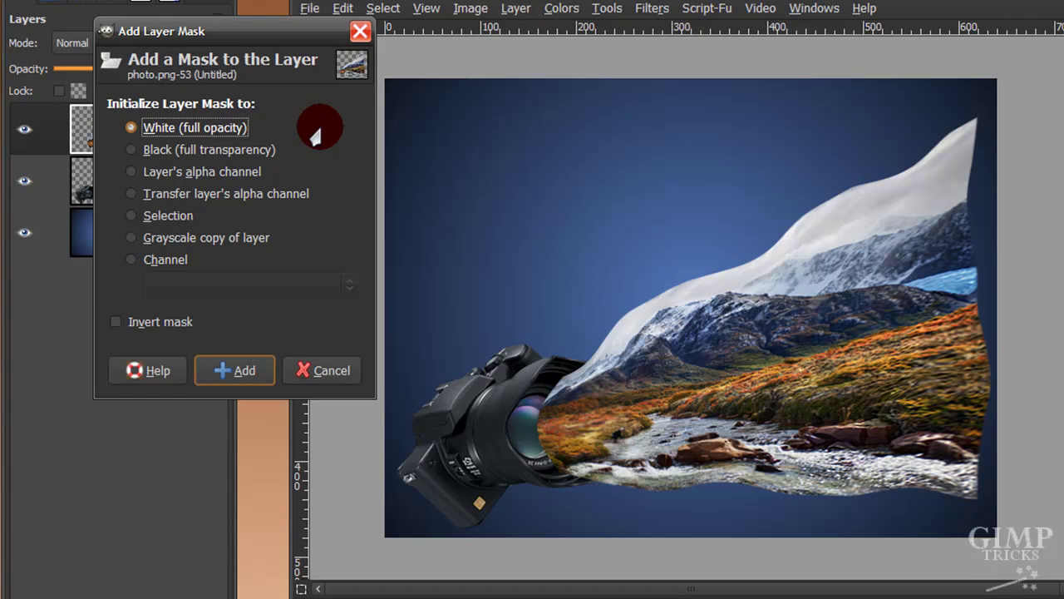
{"action": "left_click", "coordinate": [231, 374]}
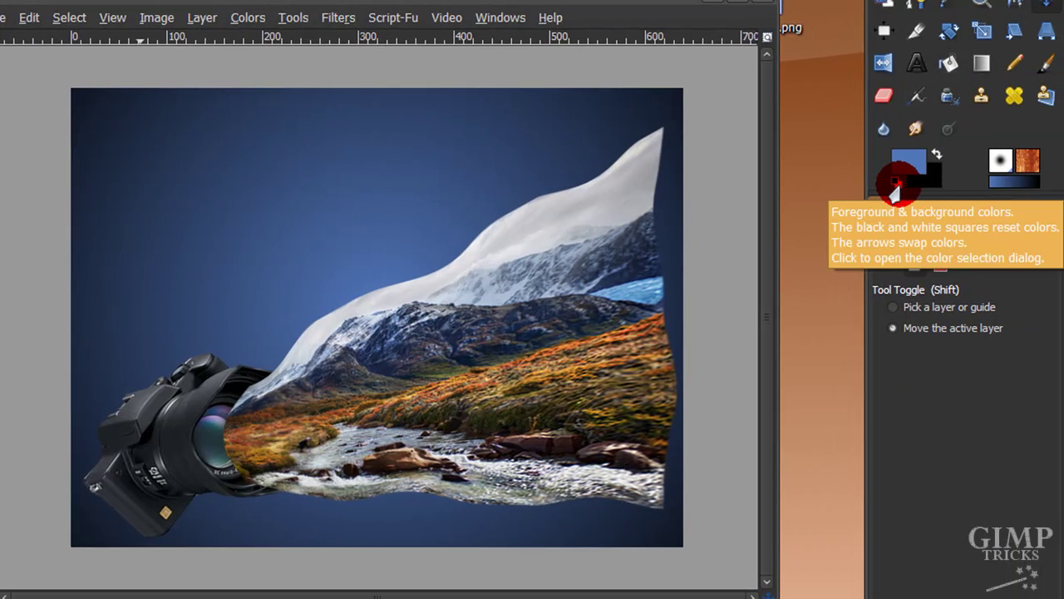
- Reset the foreground and background colors to black and white, and set the Blend tool's gradient shape to Radial
{"action": "left_click", "coordinate": [893, 189]}
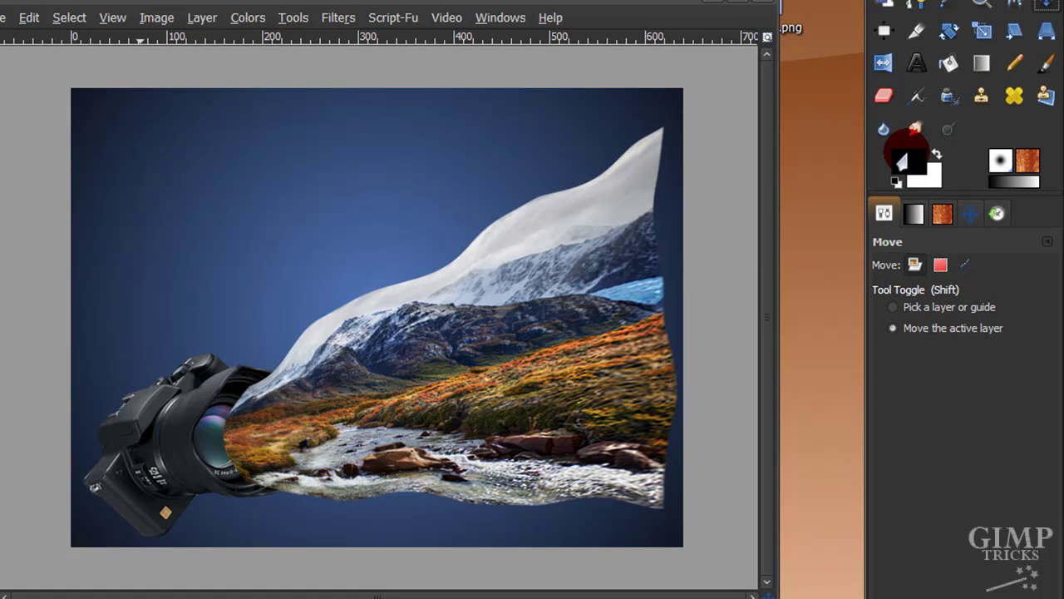
{"action": "left_click", "coordinate": [979, 60]}
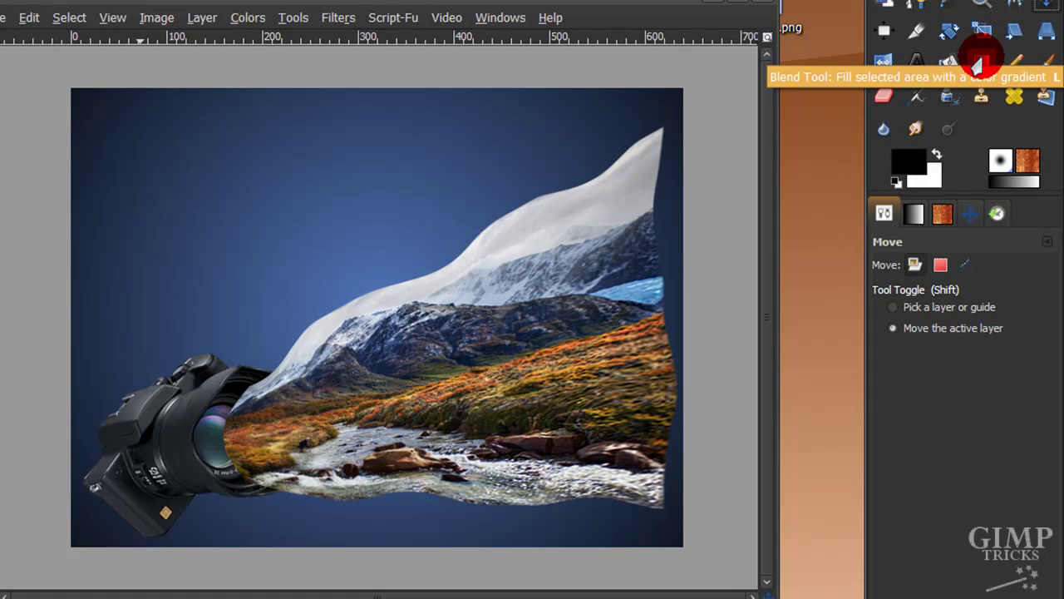
{"action": "left_click", "coordinate": [960, 413]}
{"action": "left_click", "coordinate": [956, 377]}
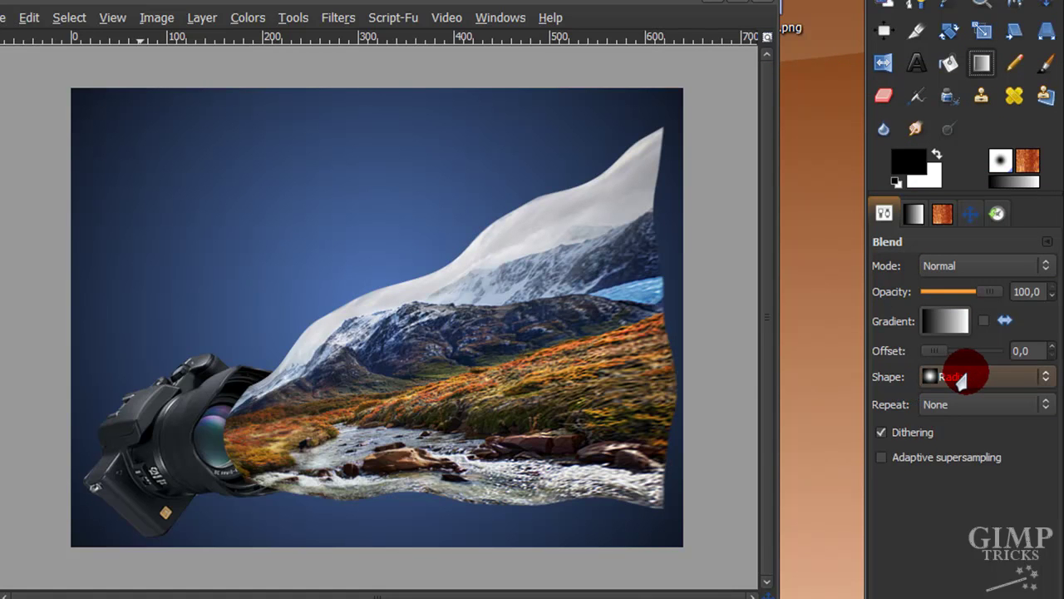
- Draw black-to-white radial gradients on the photo's layer mask from the camera lens outward, fading the photo's narrow end into the lens
{"action": "left_click", "coordinate": [173, 102]}
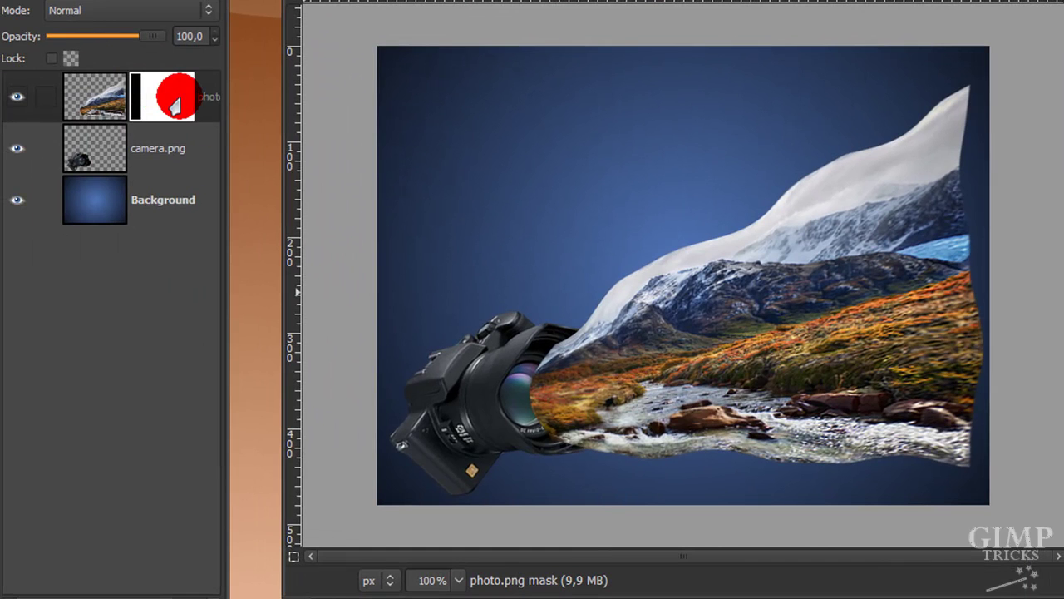
{"action": "left_click", "coordinate": [174, 104]}
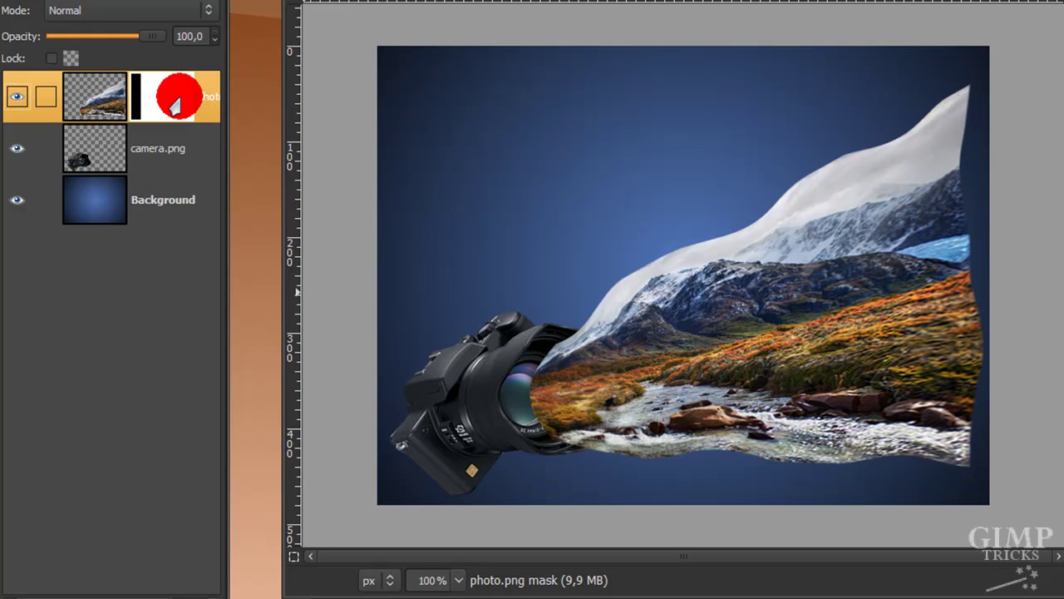
{"action": "left_click", "coordinate": [451, 465]}
{"action": "left_click_drag", "start_coordinate": [479, 376], "coordinate": [621, 382]}
{"action": "left_click", "coordinate": [430, 386]}
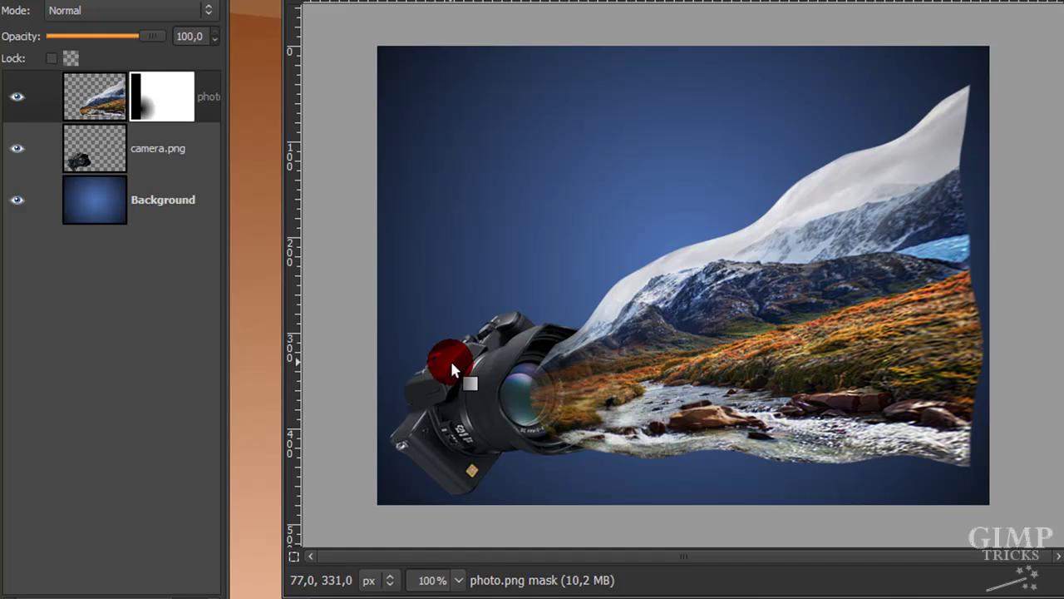
{"action": "left_click_drag", "start_coordinate": [504, 333], "coordinate": [556, 447]}
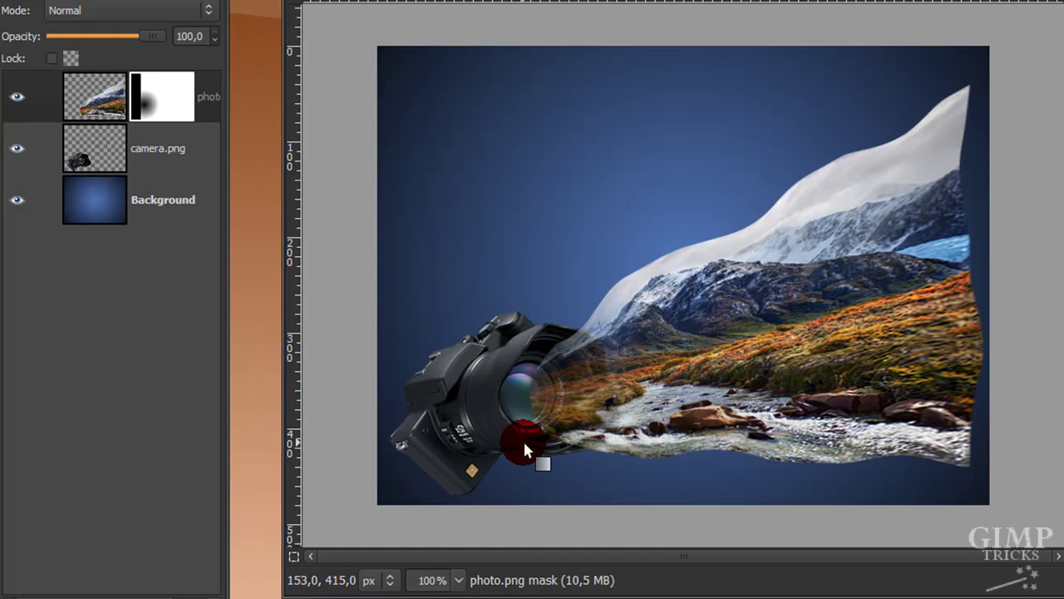
{"action": "left_click_drag", "start_coordinate": [470, 381], "coordinate": [587, 396]}
{"action": "left_click_drag", "start_coordinate": [478, 386], "coordinate": [623, 387]}
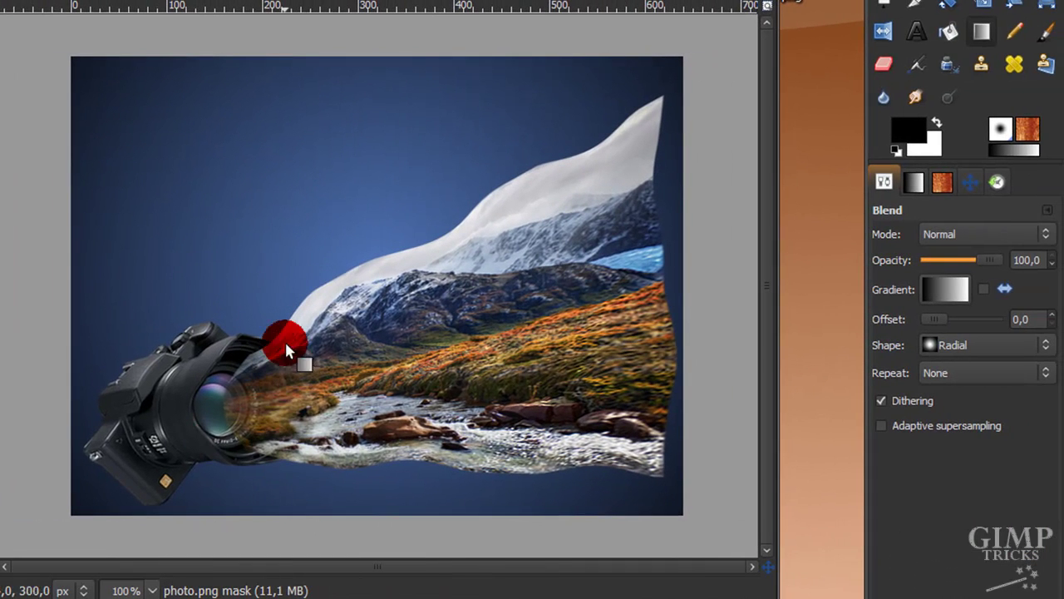
- Paint black on the mask around the lens rim with a slightly larger fuzzy Paintbrush at 25.8 opacity, and apply the layer mask
{"action": "left_click", "coordinate": [1045, 33]}
{"action": "left_click_drag", "start_coordinate": [982, 263], "coordinate": [937, 264]}
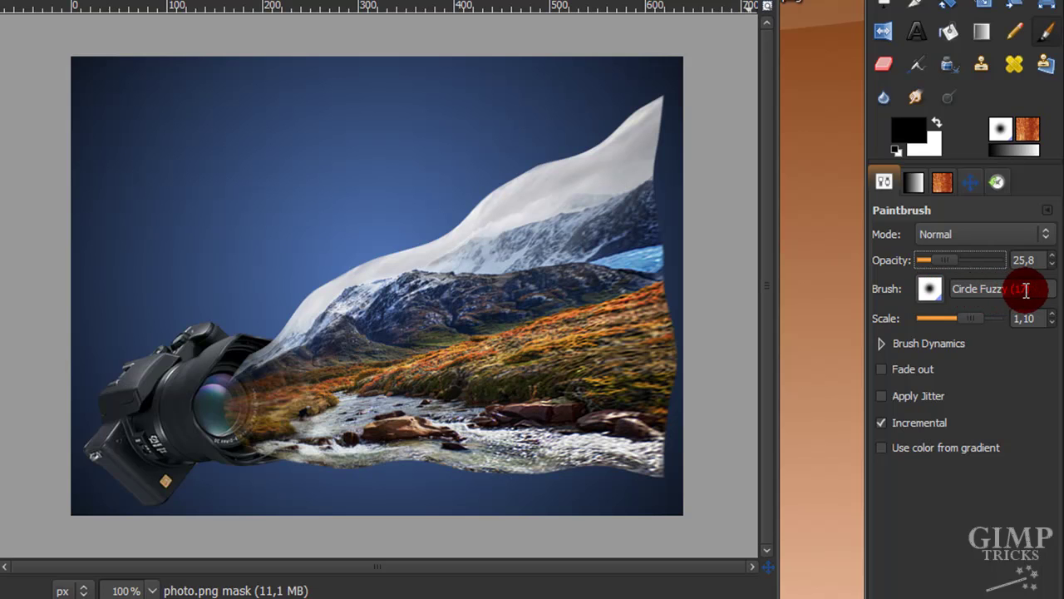
{"action": "left_click_drag", "start_coordinate": [971, 321], "coordinate": [976, 319]}
{"action": "left_click_drag", "start_coordinate": [234, 350], "coordinate": [255, 346]}
{"action": "left_click", "coordinate": [147, 477]}
{"action": "mouse_move", "coordinate": [147, 477]}
{"action": "left_mouse_down"}
{"action": "mouse_move", "coordinate": [217, 402]}
{"action": "mouse_move", "coordinate": [235, 408]}
{"action": "mouse_move", "coordinate": [229, 380]}
{"action": "mouse_move", "coordinate": [163, 498]}
{"action": "mouse_move", "coordinate": [245, 476]}
{"action": "mouse_move", "coordinate": [237, 445]}
{"action": "mouse_move", "coordinate": [253, 340]}
{"action": "mouse_move", "coordinate": [264, 358]}
{"action": "mouse_move", "coordinate": [183, 416]}
{"action": "mouse_move", "coordinate": [240, 362]}
{"action": "mouse_move", "coordinate": [190, 570]}
{"action": "mouse_move", "coordinate": [255, 426]}
{"action": "mouse_move", "coordinate": [206, 537]}
{"action": "left_mouse_up"}
{"action": "left_click_drag", "start_coordinate": [208, 482], "coordinate": [224, 442]}
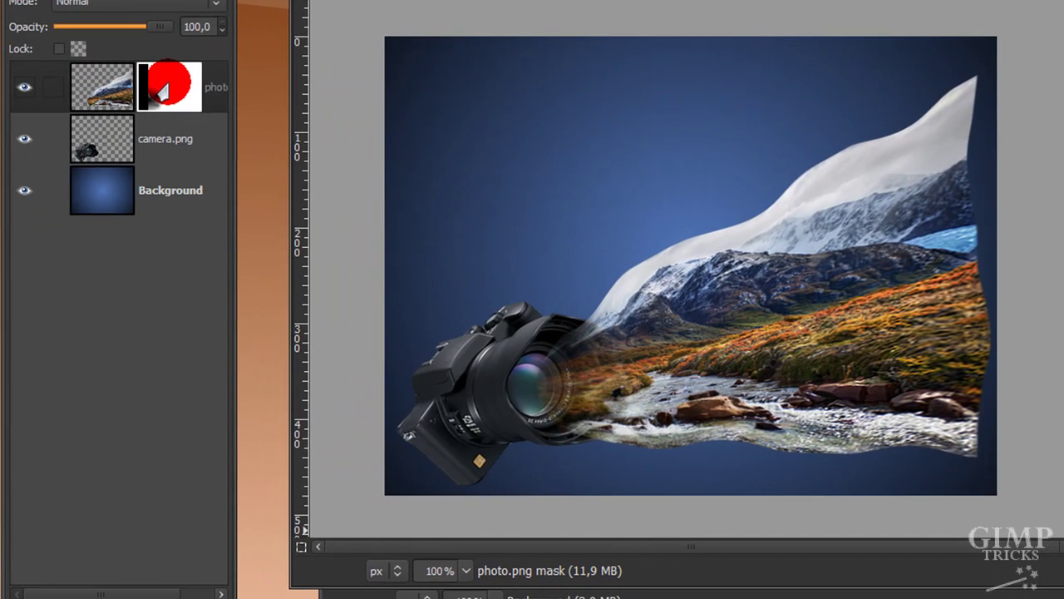
{"action": "right_click", "coordinate": [164, 90]}
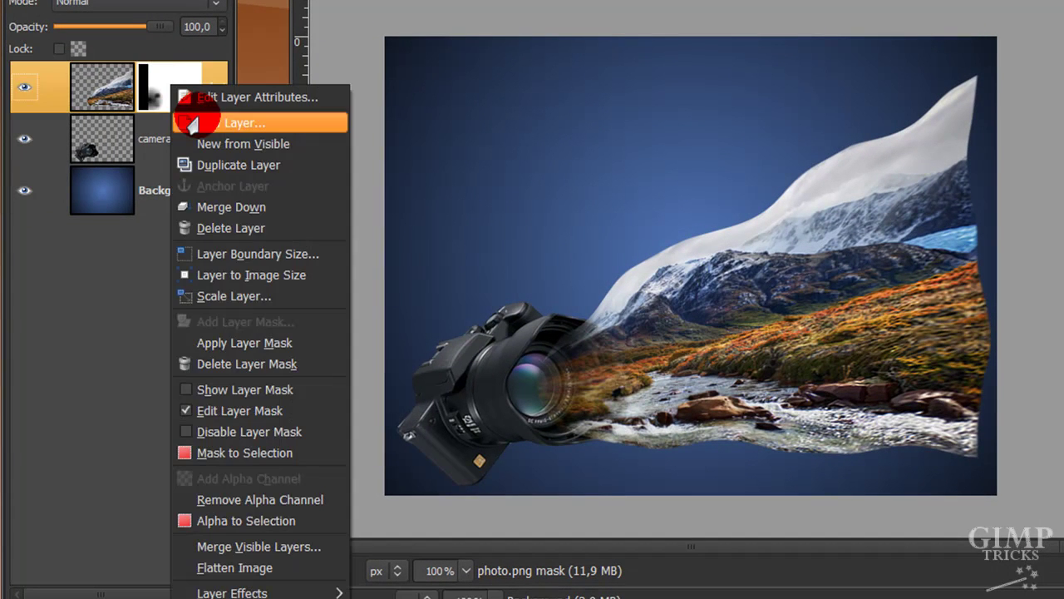
{"action": "left_click", "coordinate": [281, 353]}
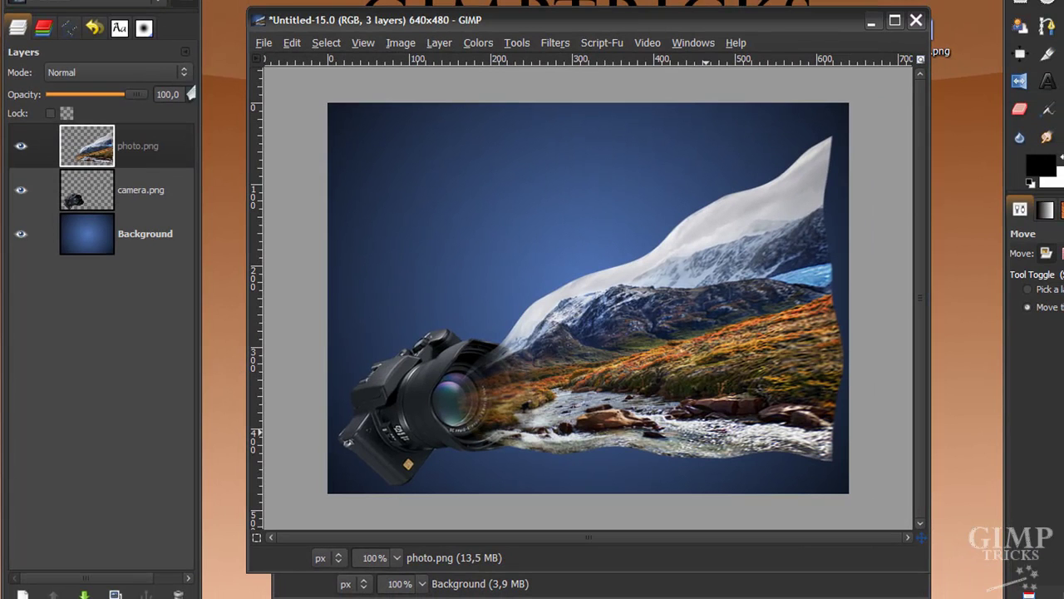
- Sharpen the photo.png layer with the Sharpen filter at a sharpness of 43
{"action": "left_click", "coordinate": [120, 160]}
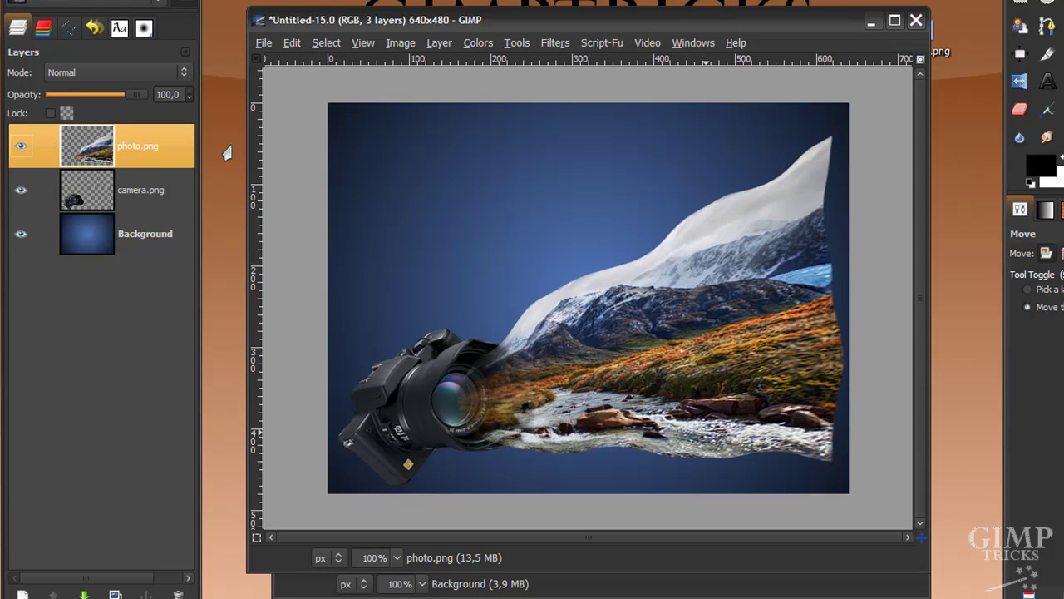
{"action": "left_click", "coordinate": [553, 46]}
{"action": "mouse_move", "coordinate": [602, 165]}
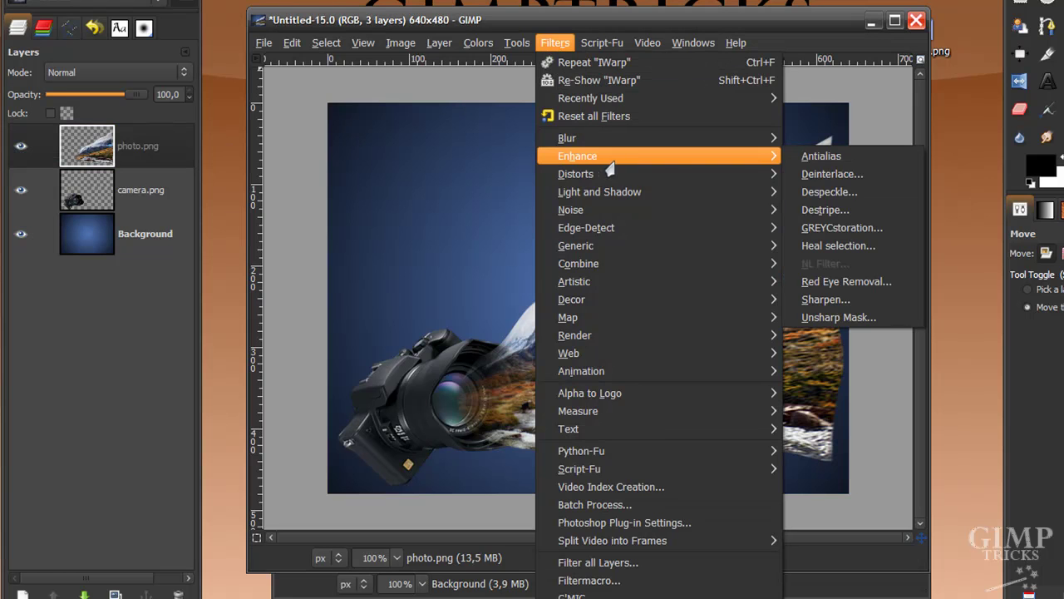
{"action": "left_click", "coordinate": [844, 299]}
{"action": "left_click_drag", "start_coordinate": [223, 101], "coordinate": [612, 129]}
{"action": "left_click_drag", "start_coordinate": [636, 301], "coordinate": [596, 359]}
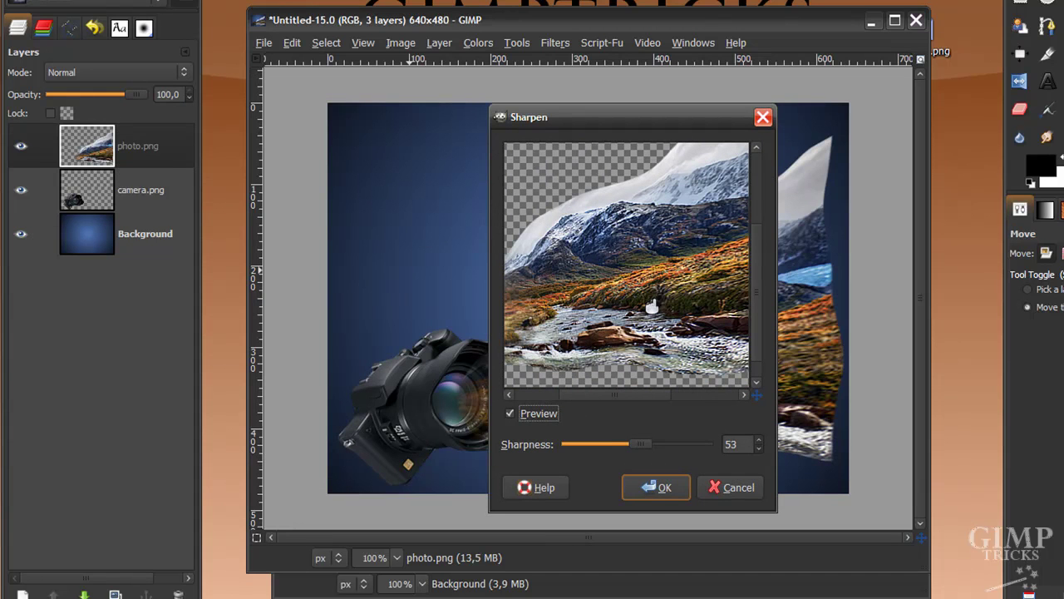
{"action": "left_click_drag", "start_coordinate": [637, 452], "coordinate": [625, 455]}
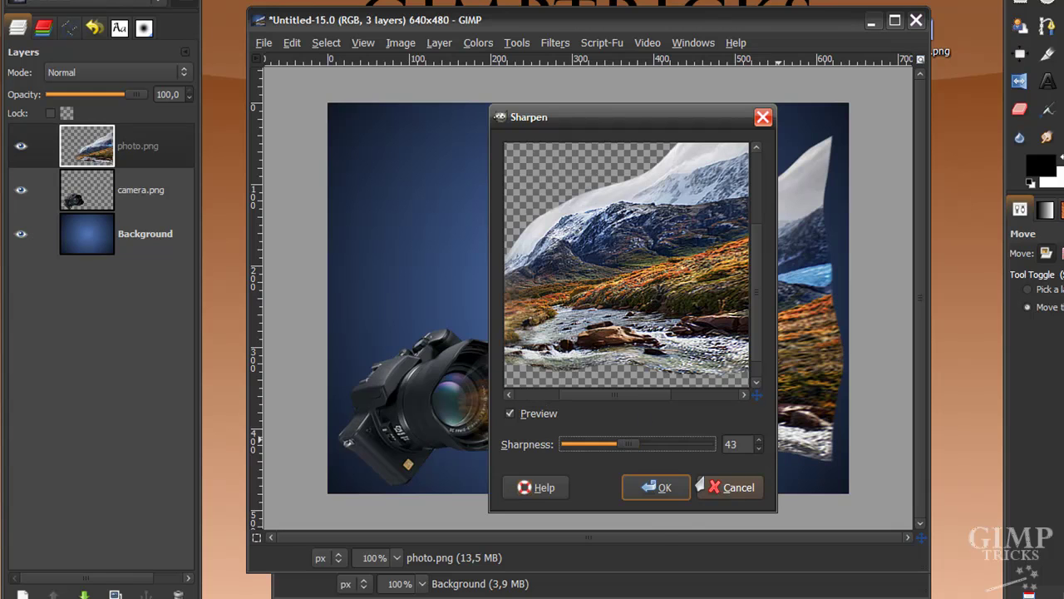
{"action": "left_click", "coordinate": [656, 487]}
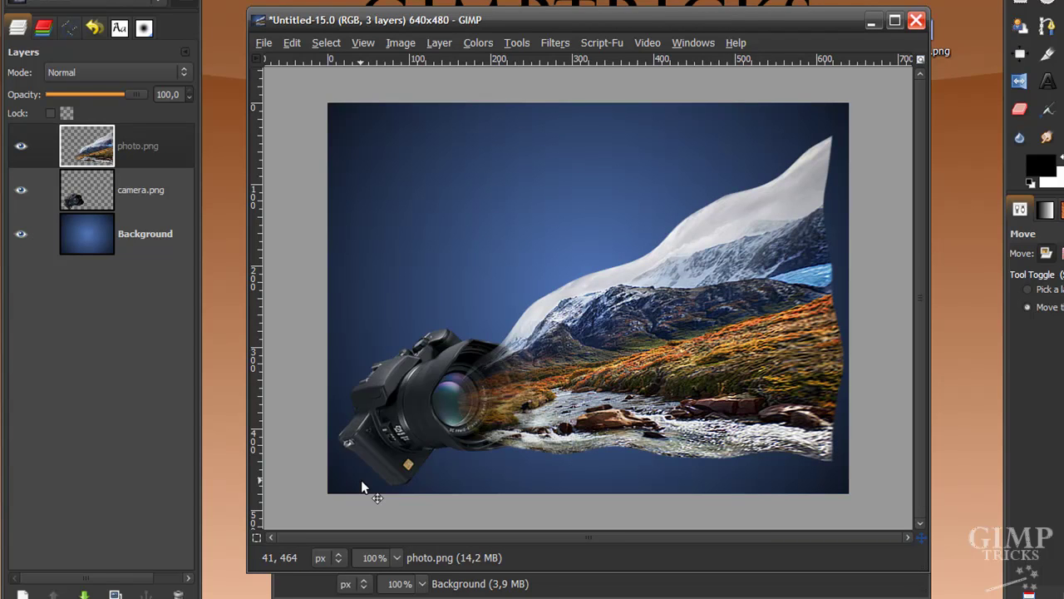
- Add a black drop shadow to the camera.png layer with offsets X 8 and Y 8, blur radius 15, opacity 80 and resizing disallowed
{"action": "left_click", "coordinate": [130, 196]}
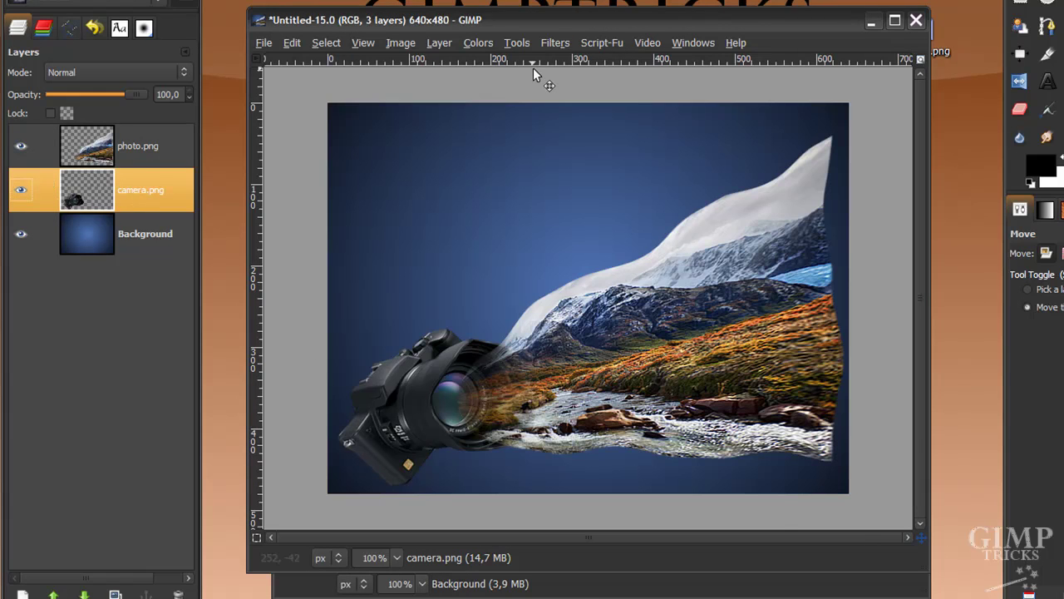
{"action": "left_click", "coordinate": [549, 45]}
{"action": "mouse_move", "coordinate": [603, 193]}
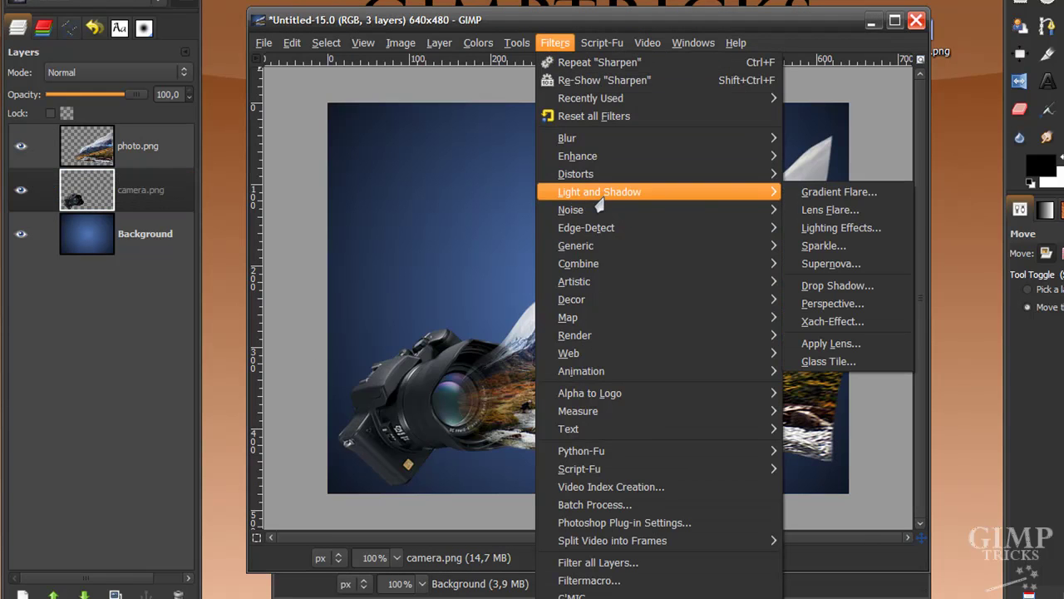
{"action": "left_click", "coordinate": [840, 286]}
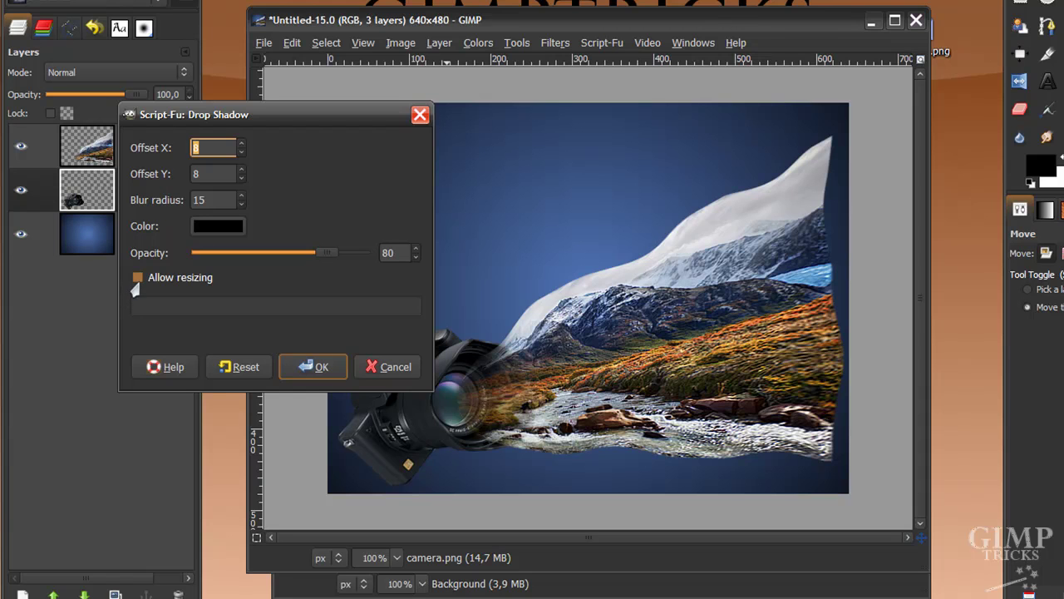
{"action": "left_click", "coordinate": [302, 369]}
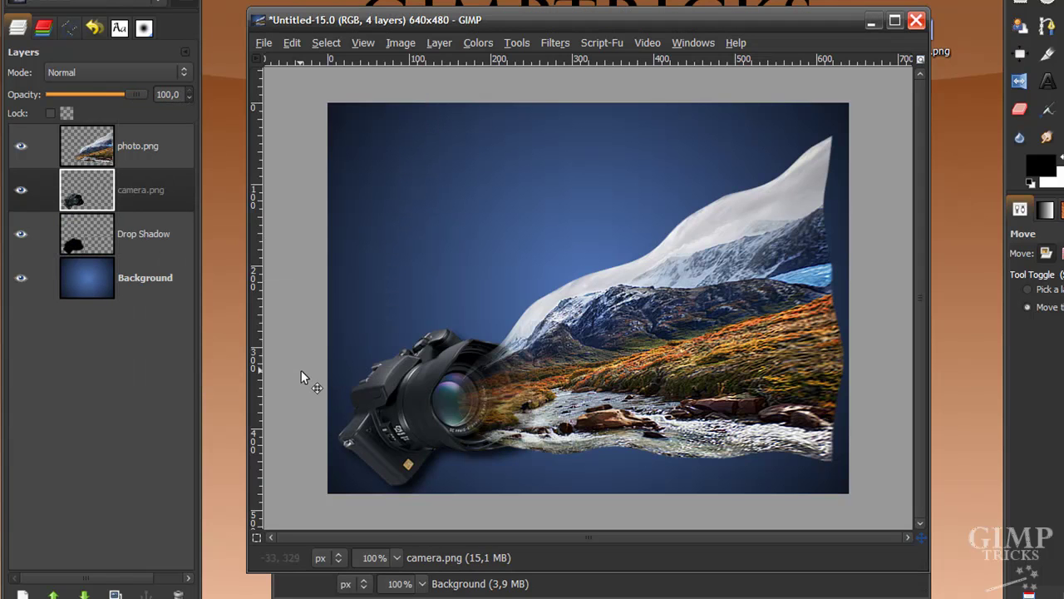
- Turn the photo.png layer's alpha into a selection and repeat the Drop Shadow filter on it with the same settings
{"action": "left_click", "coordinate": [154, 148]}
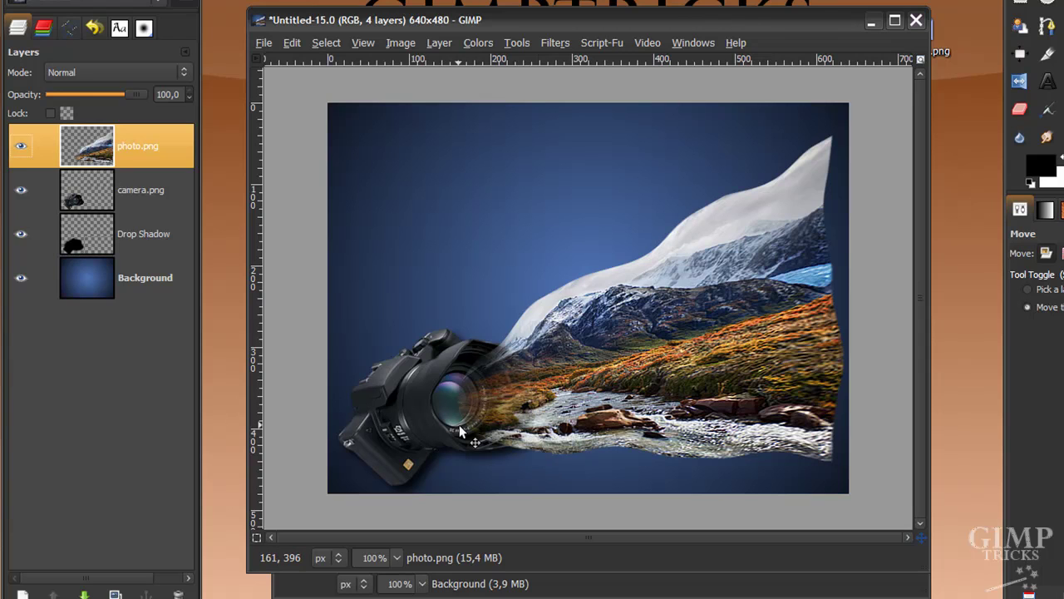
{"action": "right_click", "coordinate": [127, 154]}
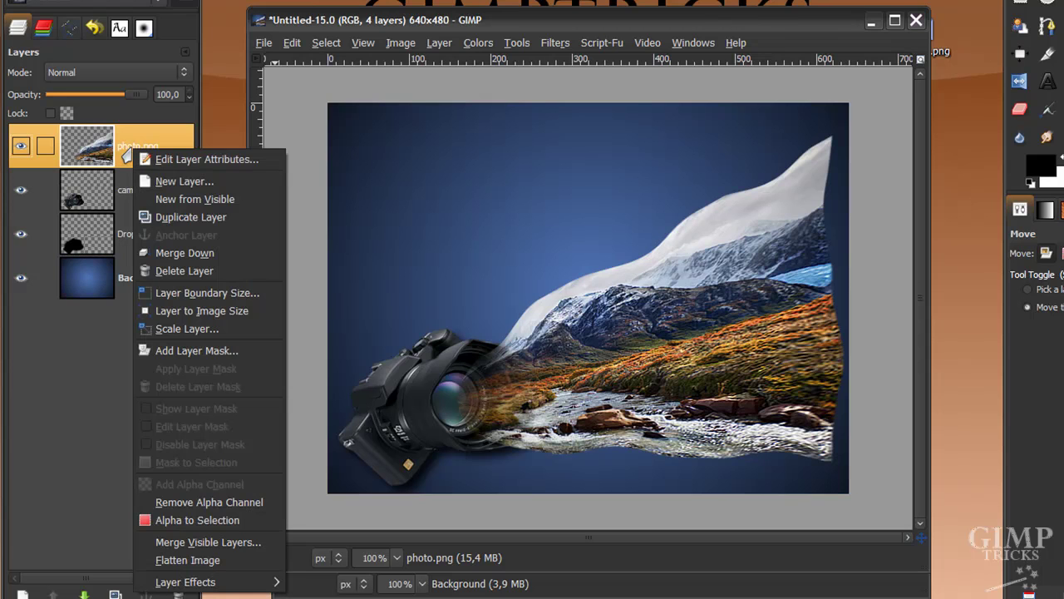
{"action": "left_click", "coordinate": [226, 523]}
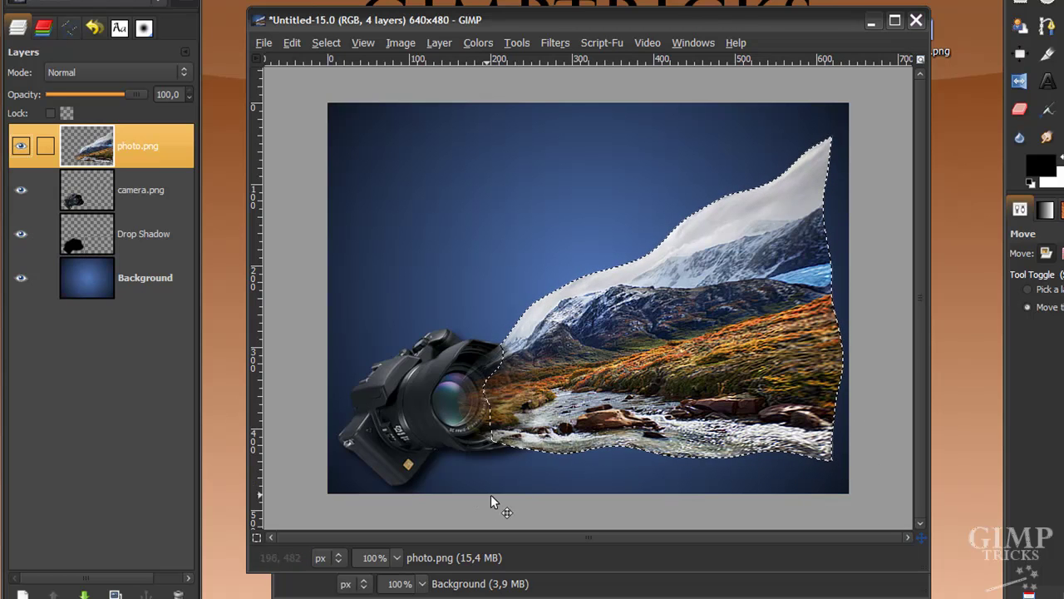
{"action": "left_click", "coordinate": [547, 43]}
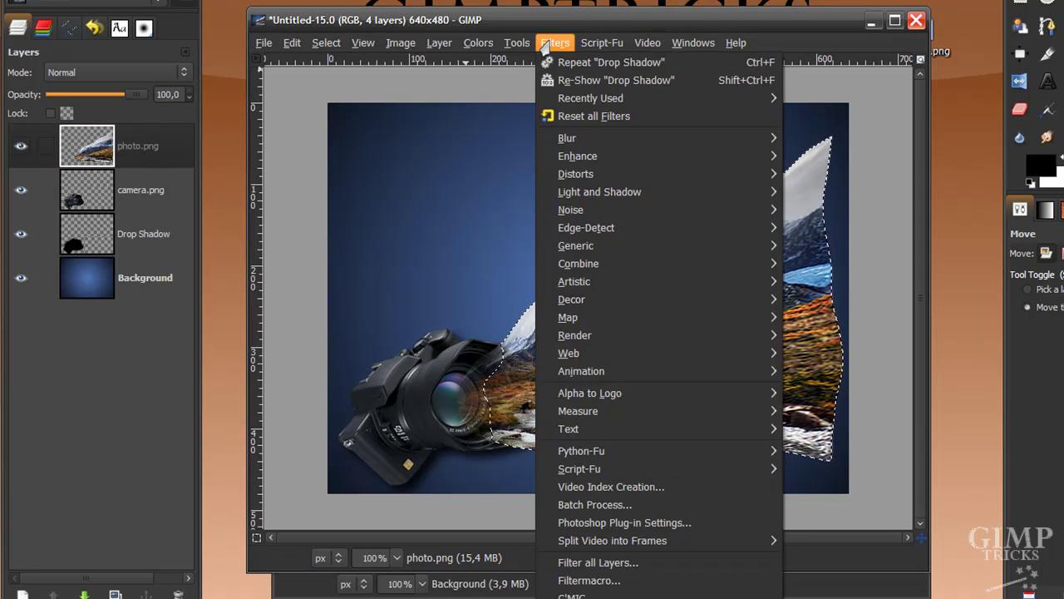
{"action": "left_click", "coordinate": [572, 66]}
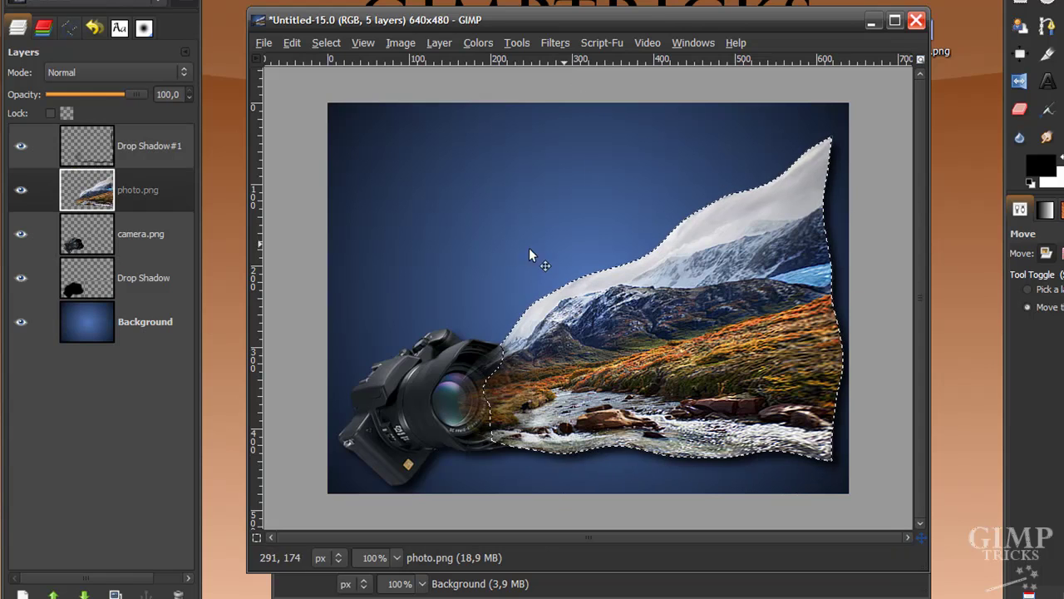
- Make the photo's Drop Shadow#1 layer active and clear the selection
{"action": "left_click", "coordinate": [81, 148]}
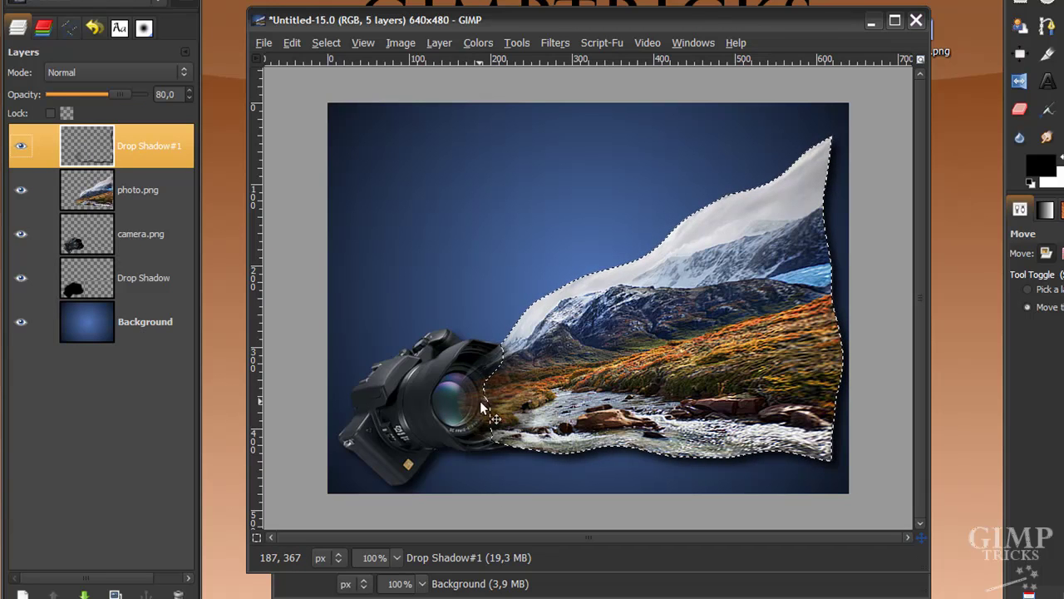
{"action": "left_click", "coordinate": [323, 43]}
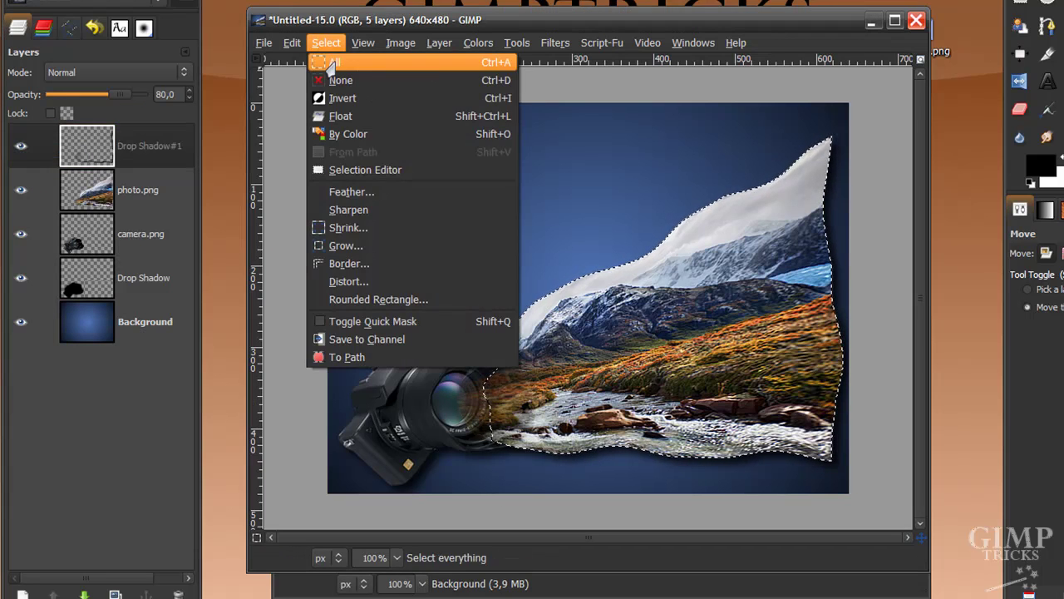
{"action": "left_click", "coordinate": [336, 79]}
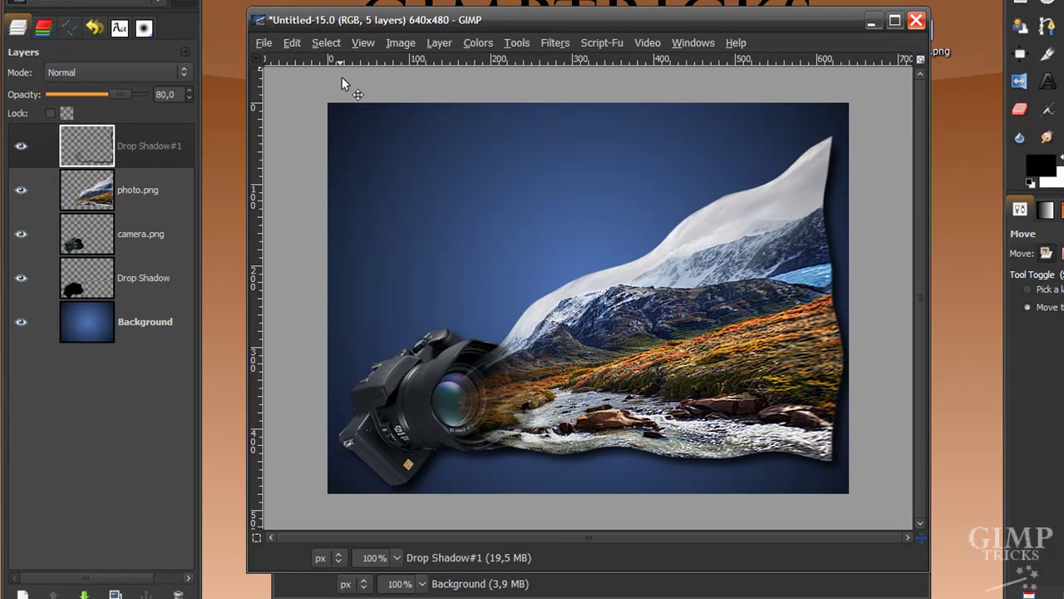